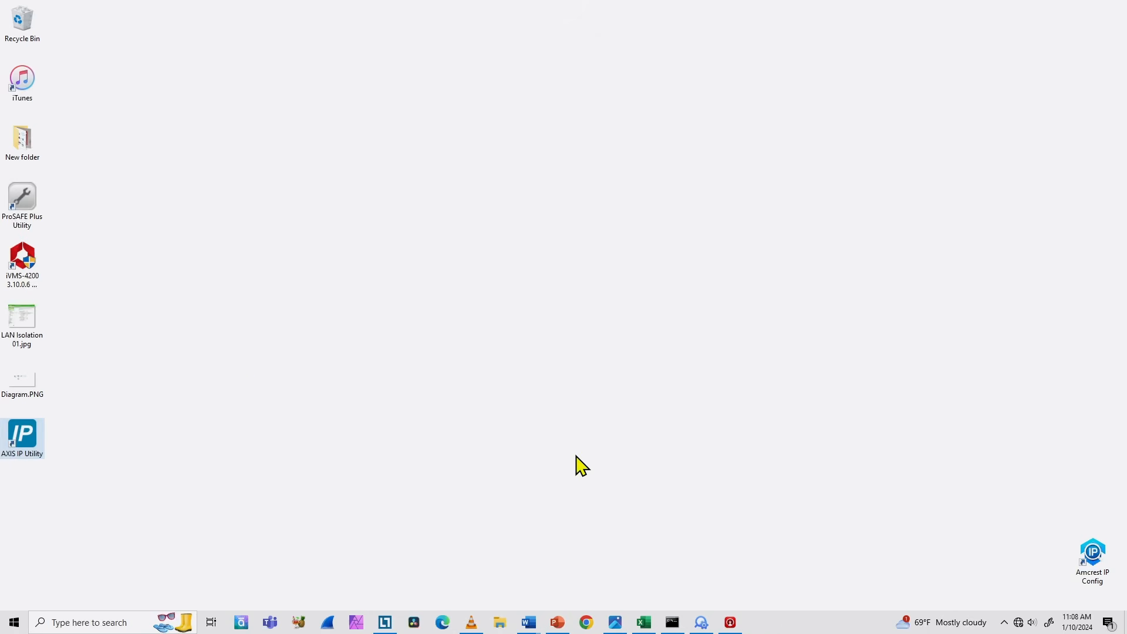
- Launch AXIS IP Utility and open the web interface of the AXIS P1365 Mk II at 192.168.0.90, proceeding past the browser's privacy warning
double_click(29, 432)
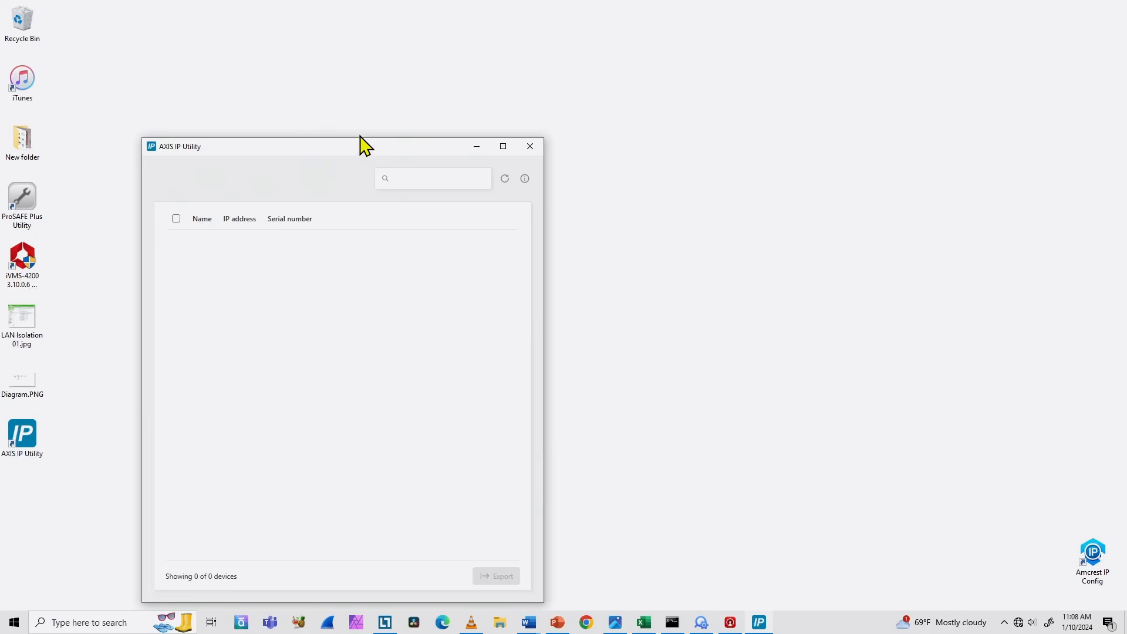
drag(360, 136, 531, 77)
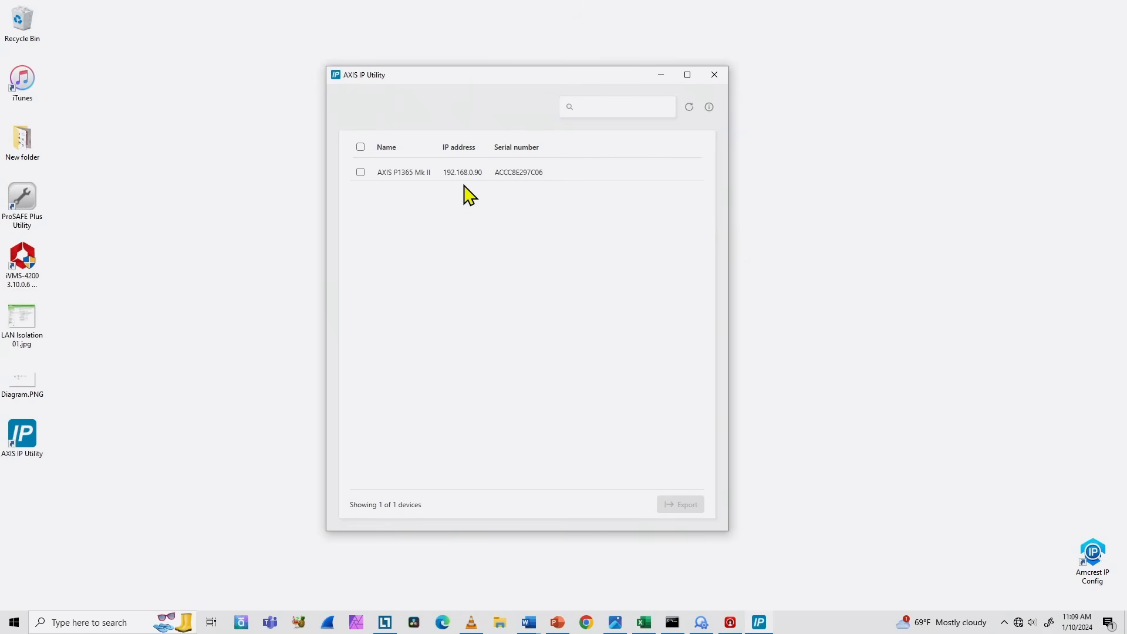
click(460, 172)
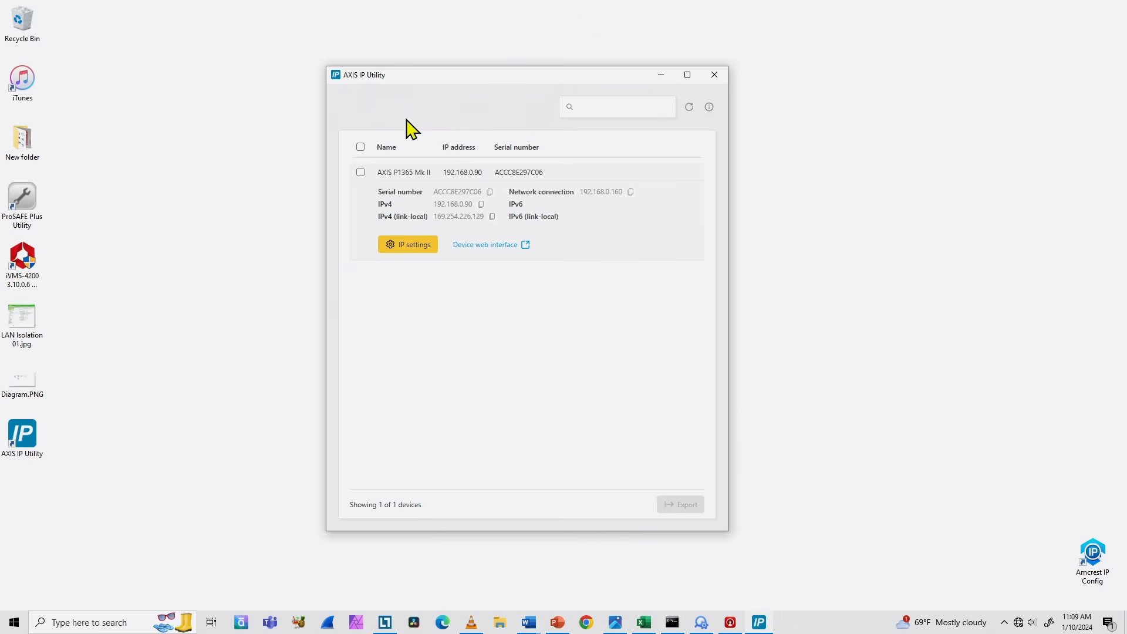
click(485, 247)
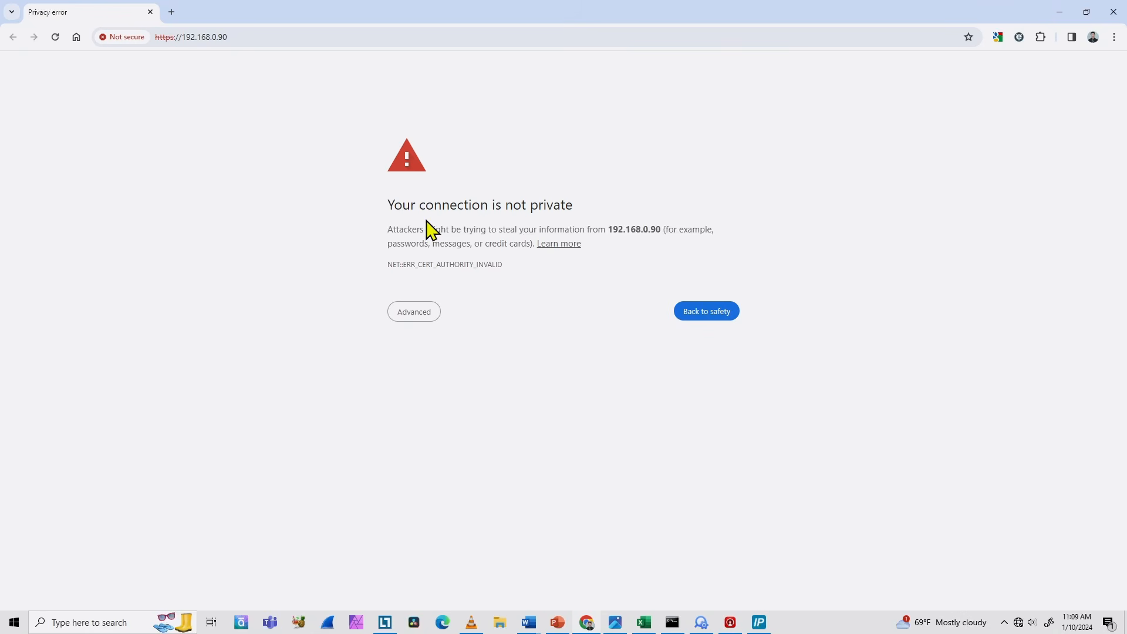
click(411, 317)
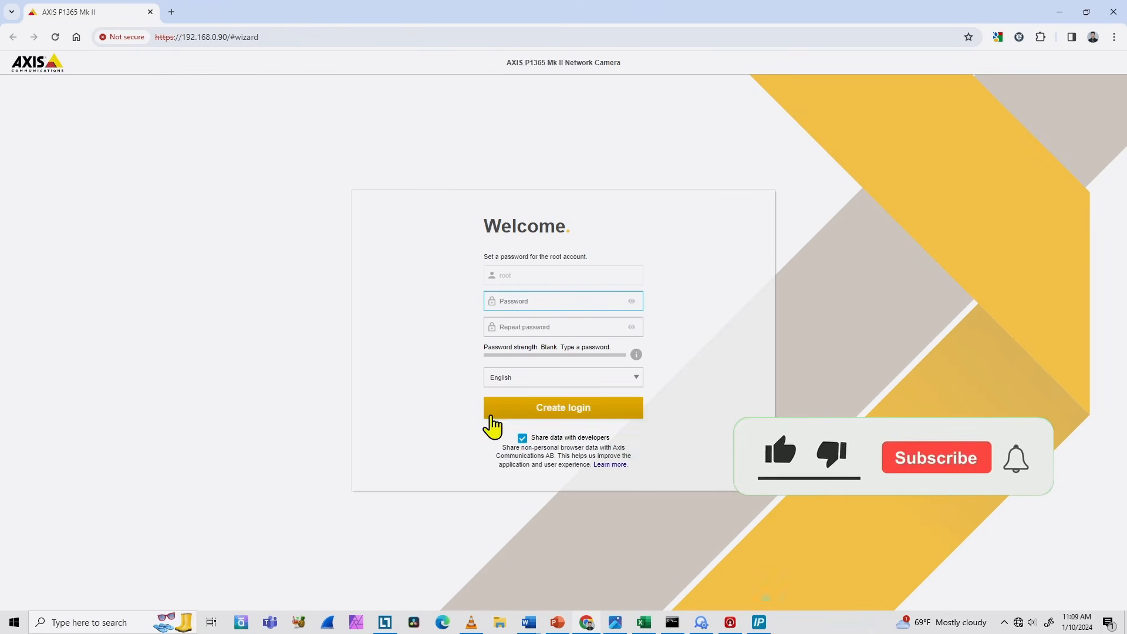
- Create the root login by entering and repeating the account password, continue despite its strength rating, and sign in as root
click(527, 307)
text(•••••••)
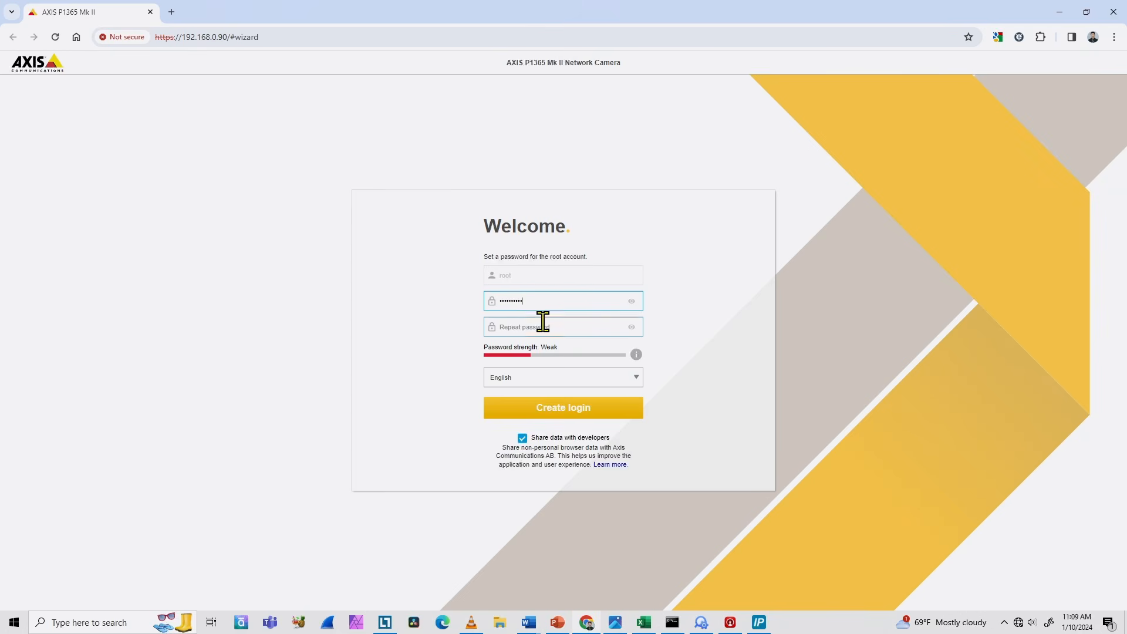
click(538, 323)
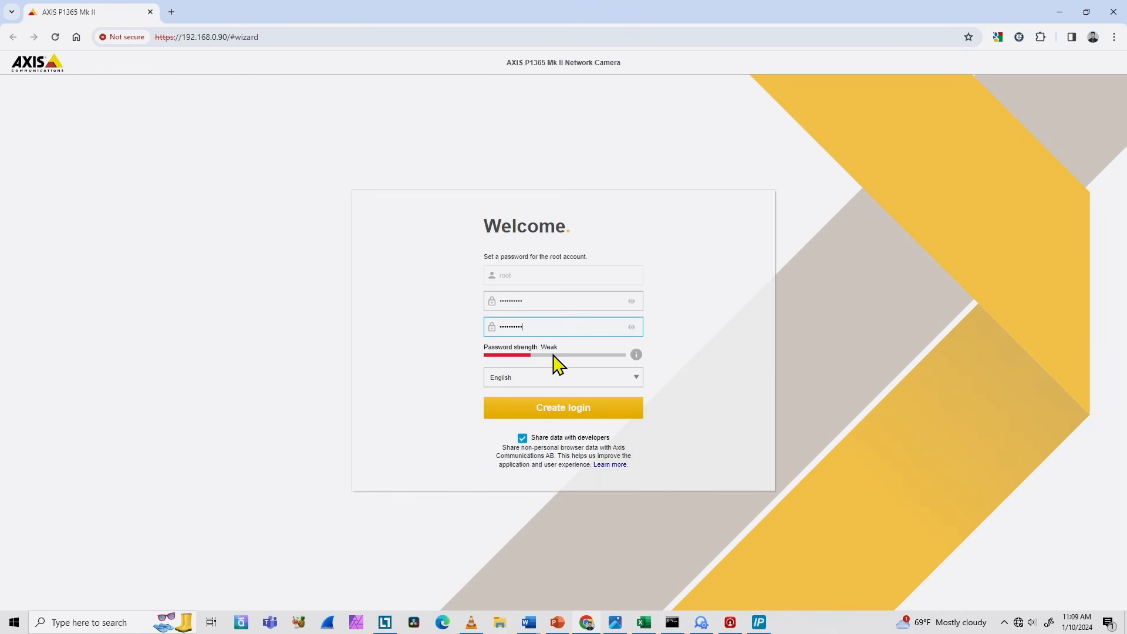
click(560, 416)
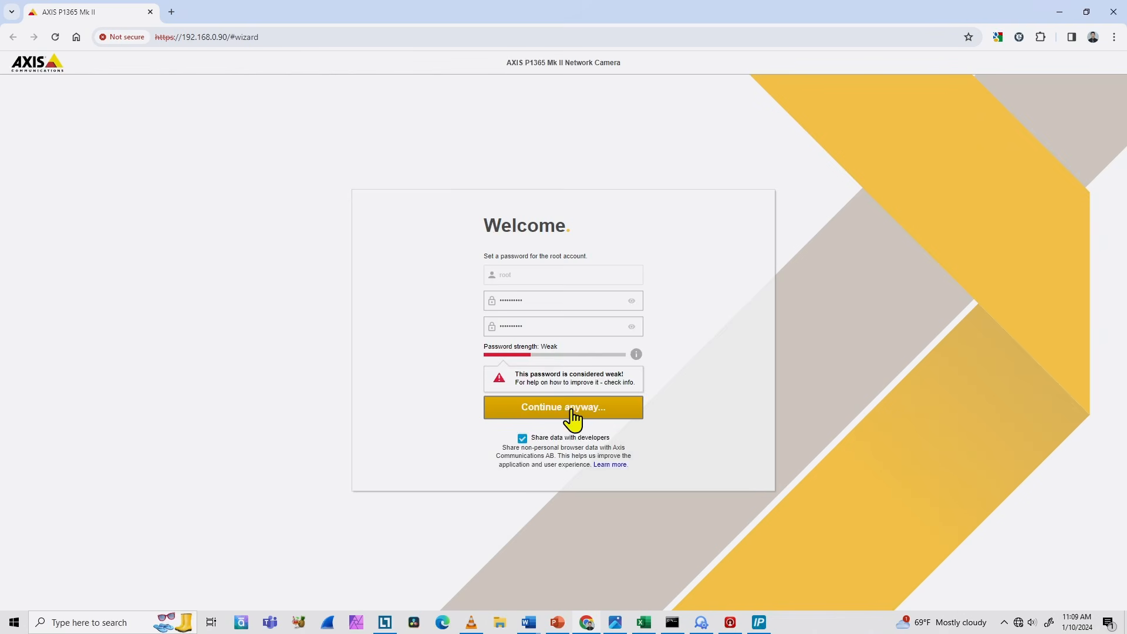
click(572, 418)
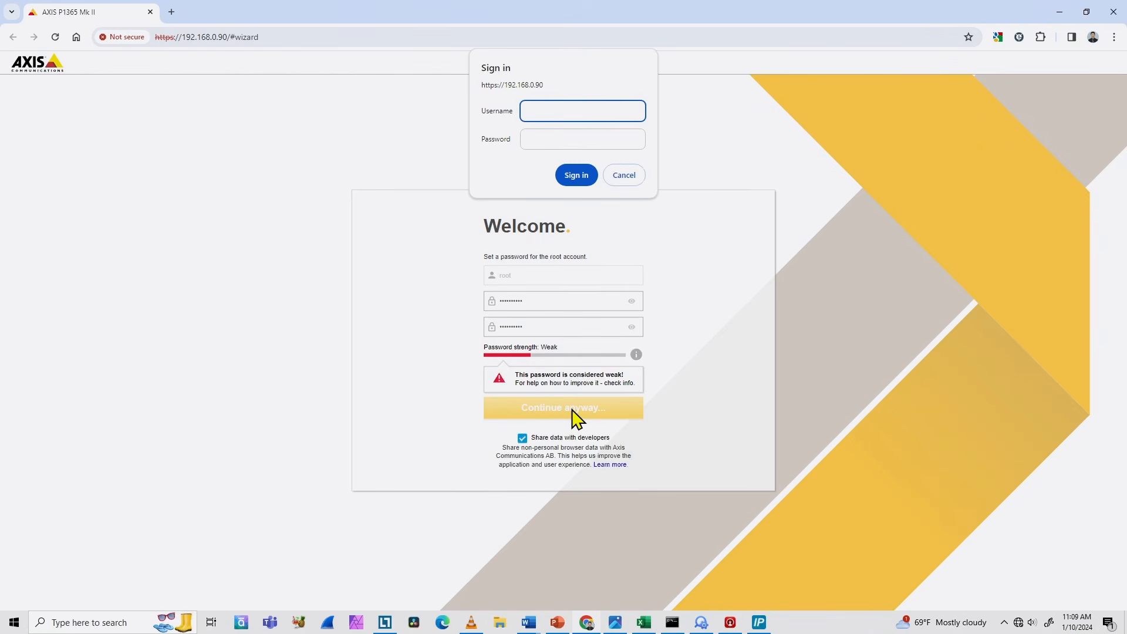
click(571, 133)
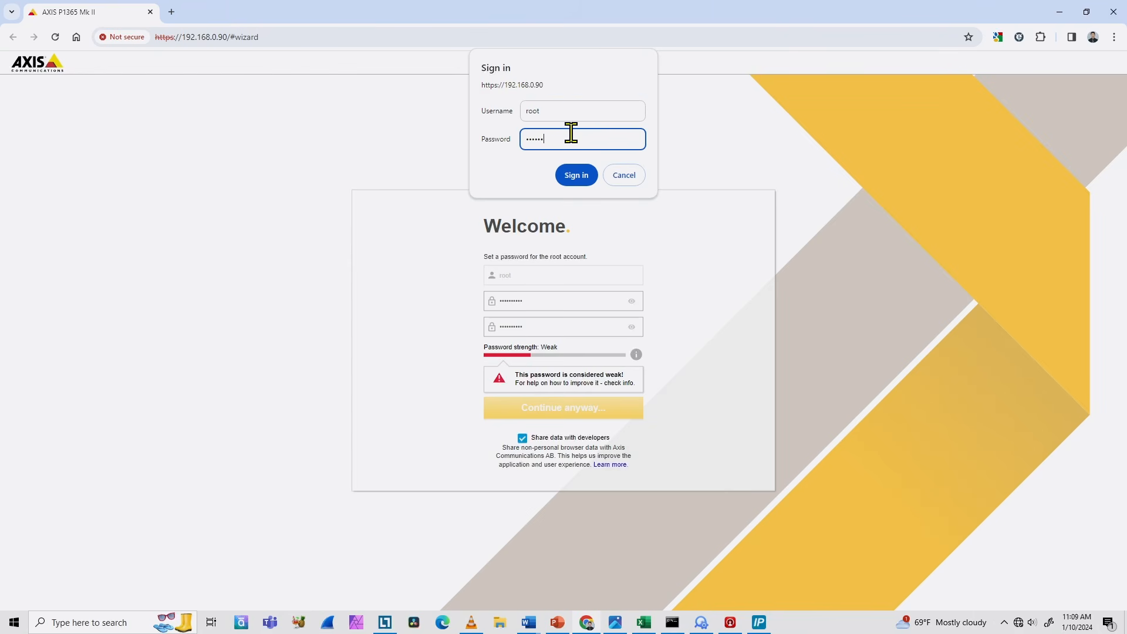
key(Return)
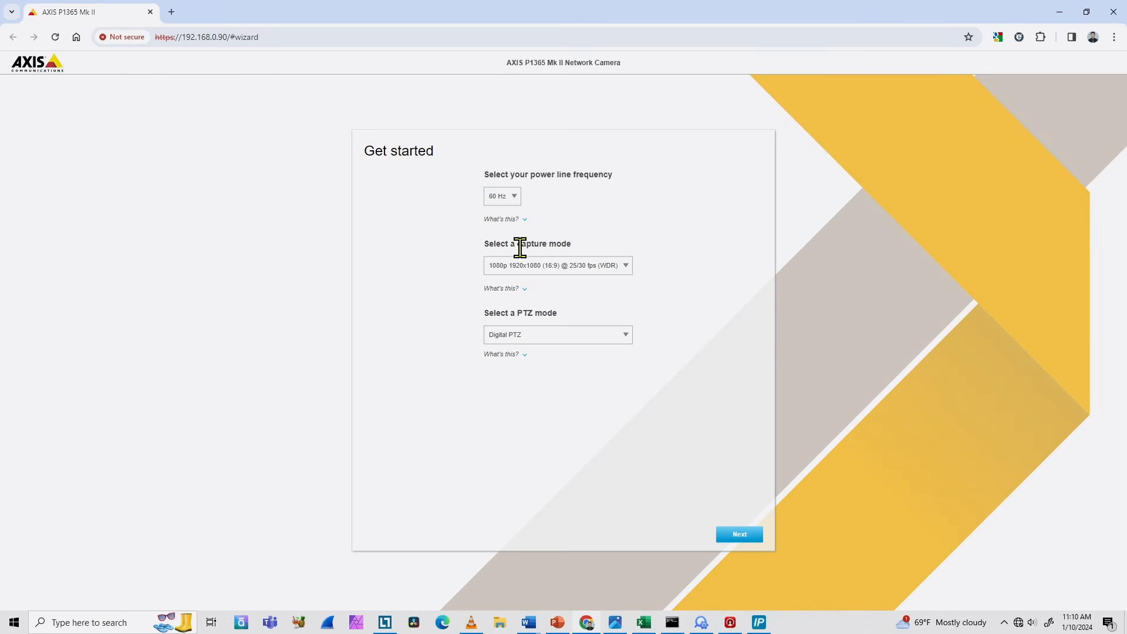
- Accept the default power line frequency, capture mode and PTZ mode, and choose Automatic IP (DHCP) and DNS (DHCP) for IPv4
click(743, 537)
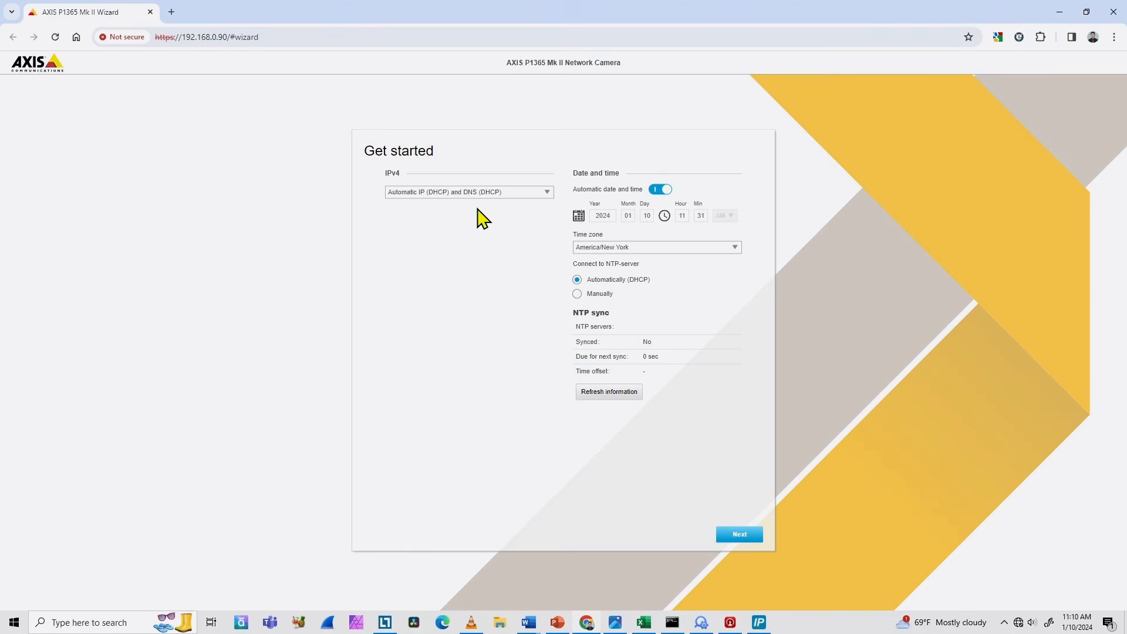
click(529, 193)
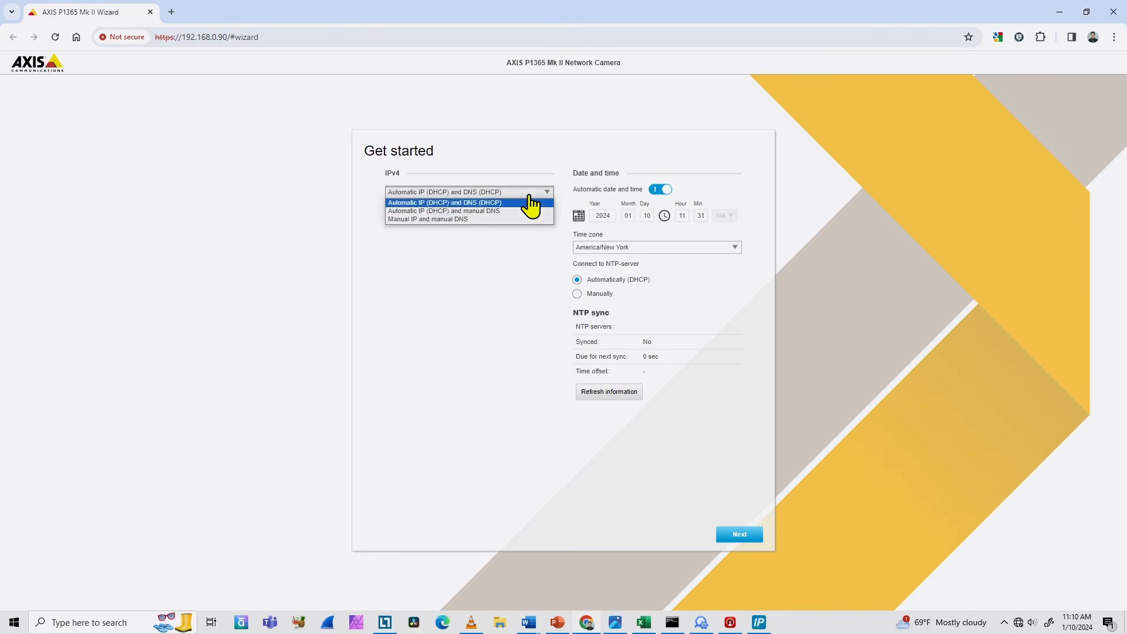
click(480, 203)
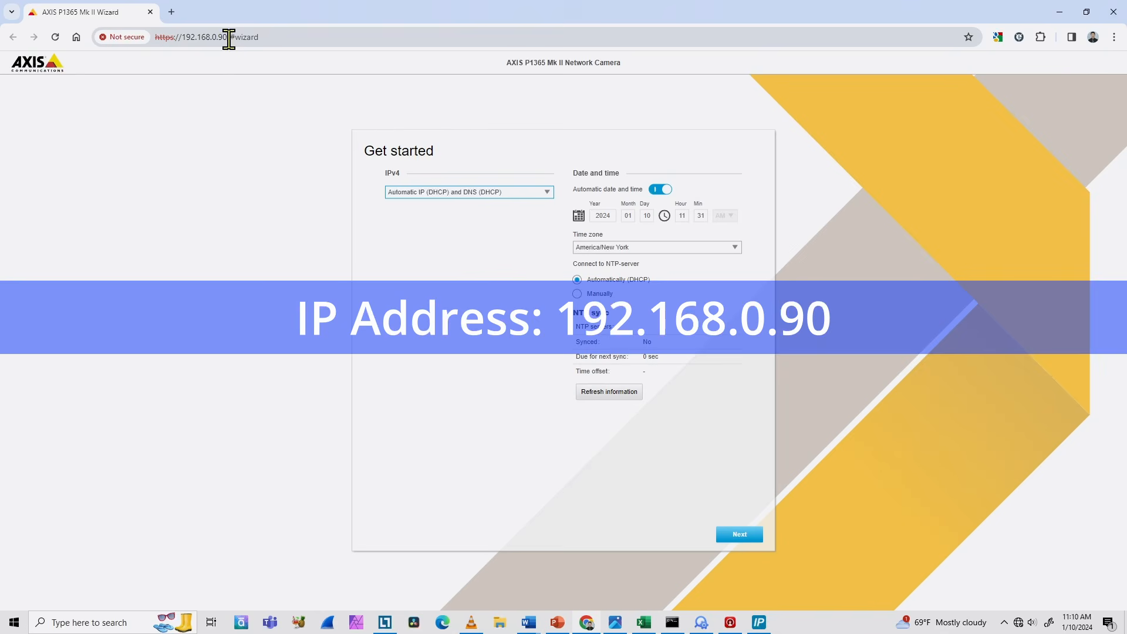
- Compare the camera's IP address in the browser address with the IPv4 address in the computer's Ethernet connection details
drag(229, 37, 176, 39)
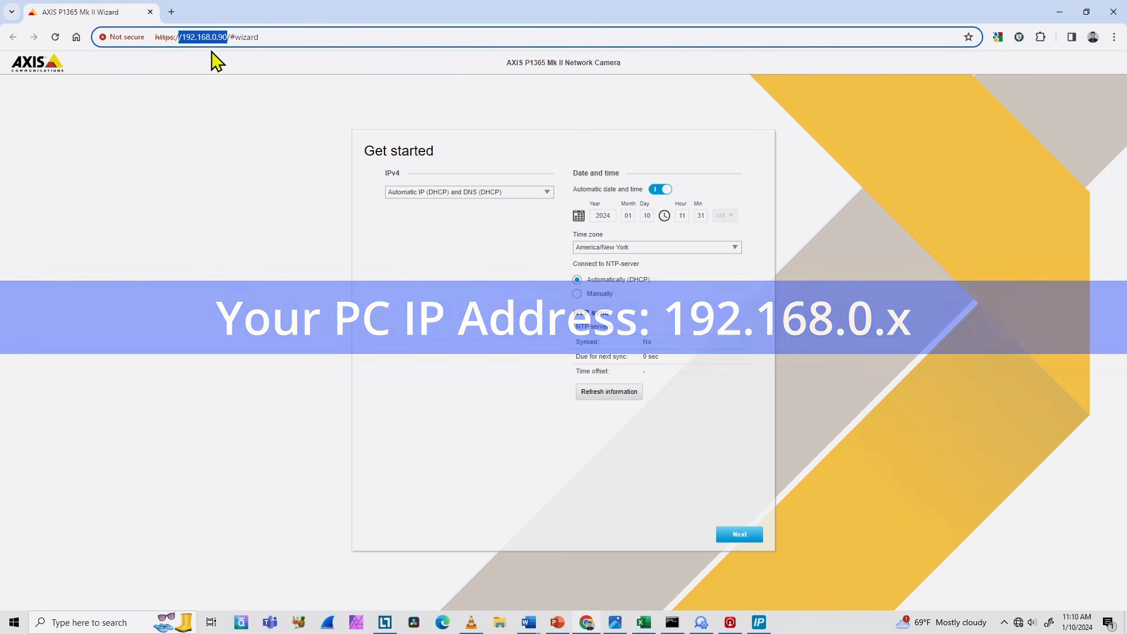
click(216, 37)
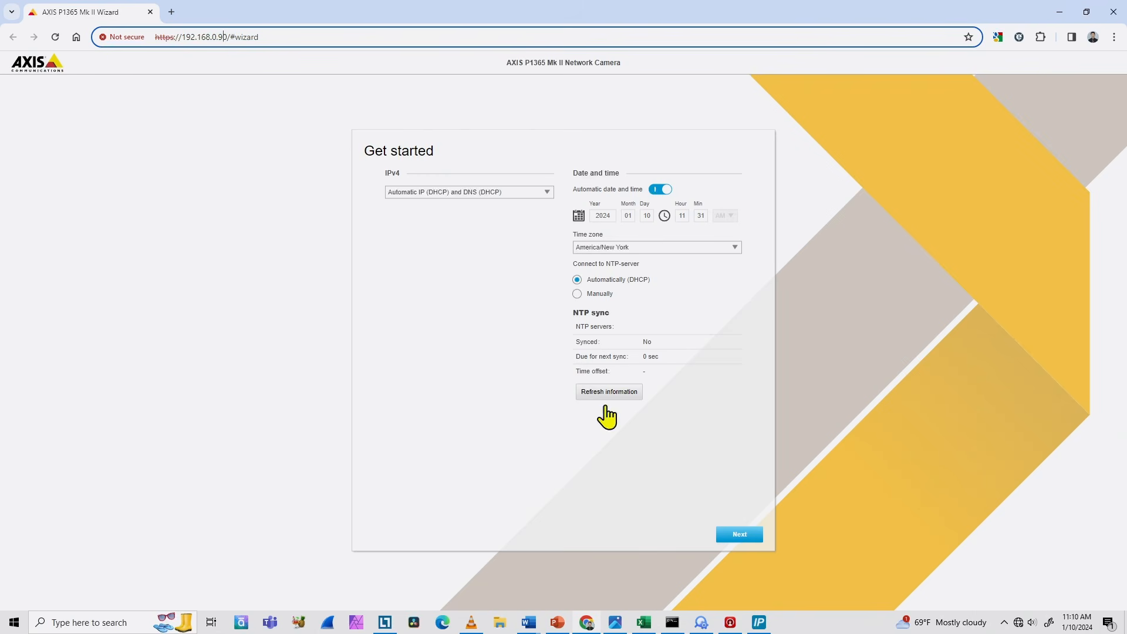
right_click(1019, 623)
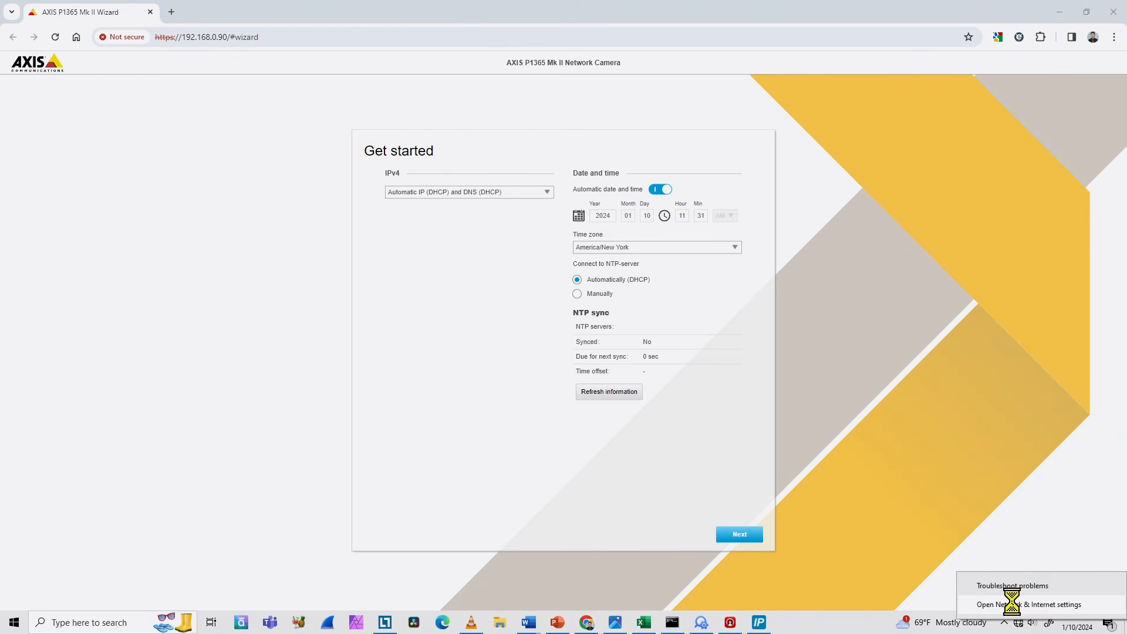
click(1011, 604)
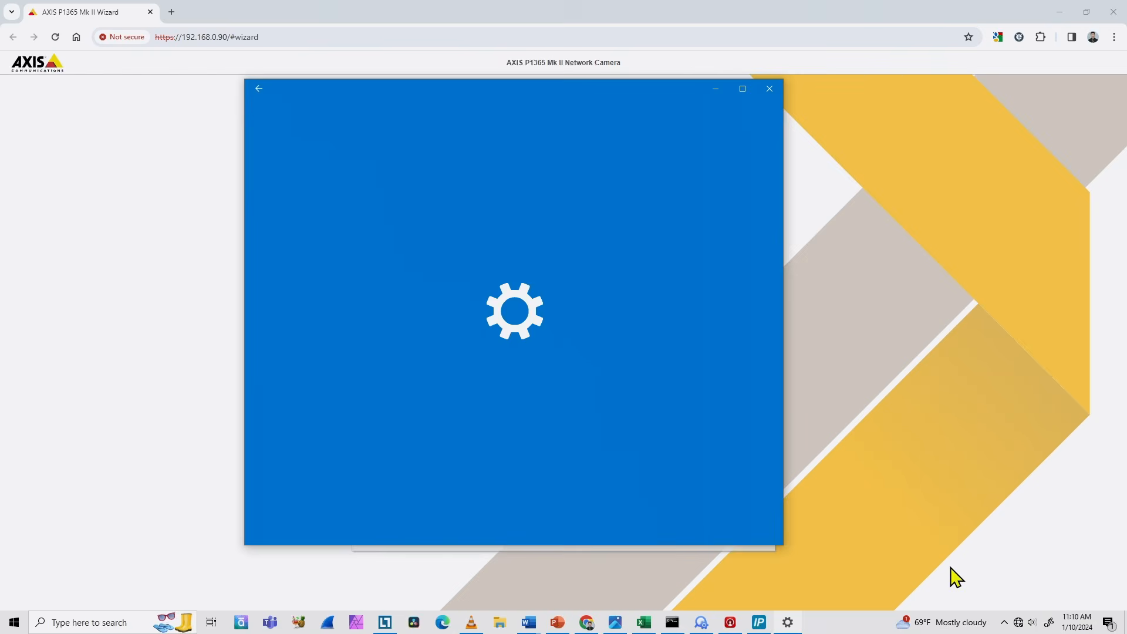
click(319, 244)
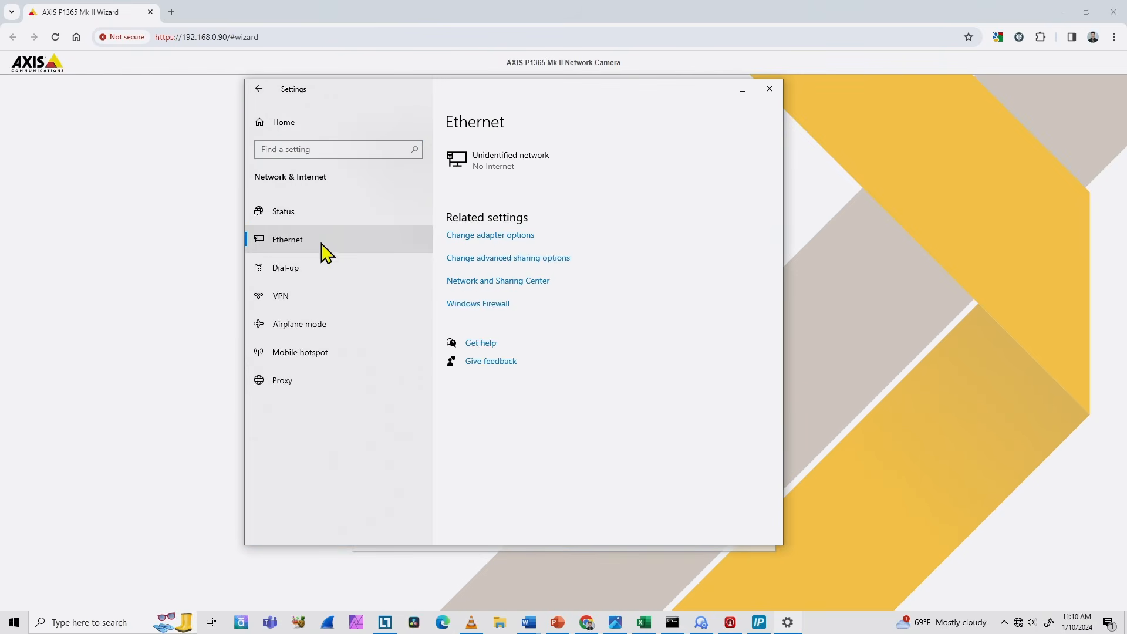
click(495, 236)
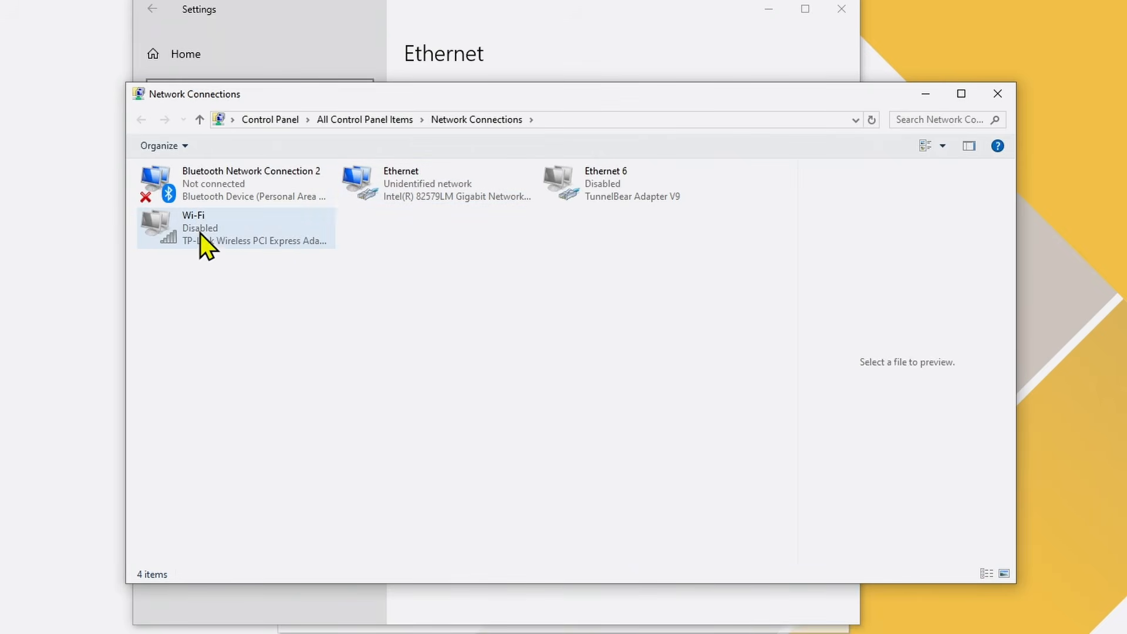
double_click(426, 189)
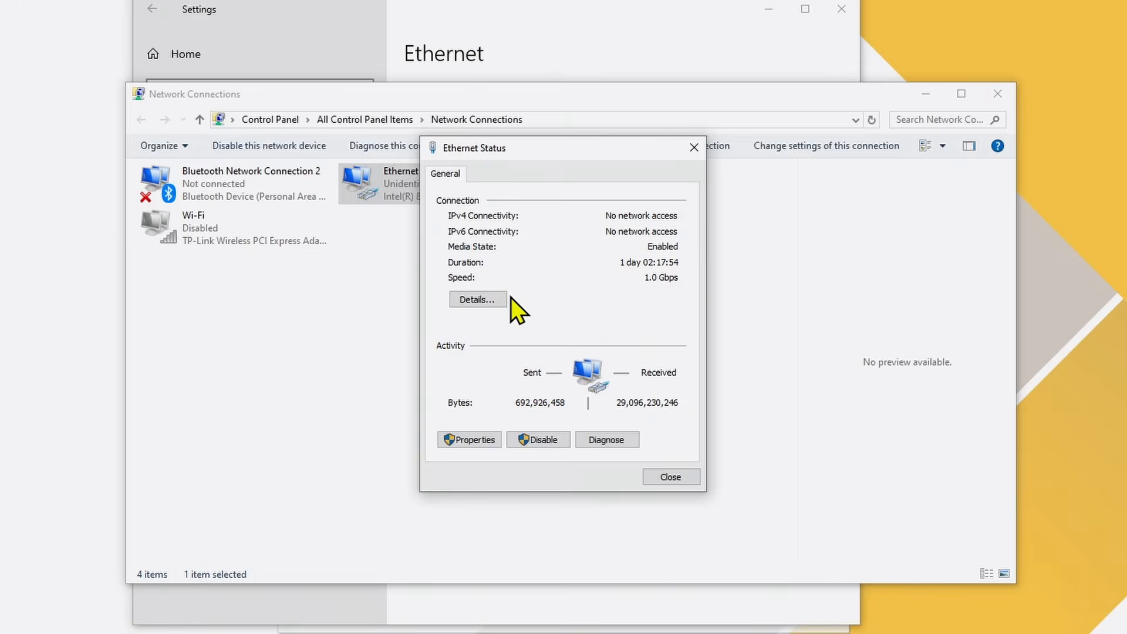
click(485, 297)
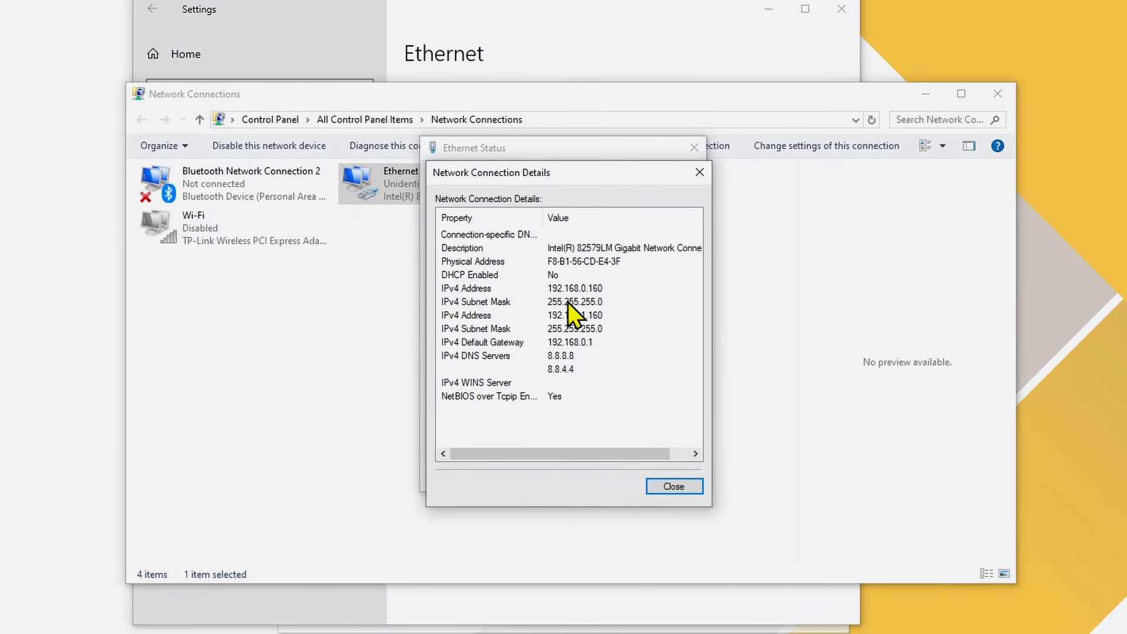
click(604, 293)
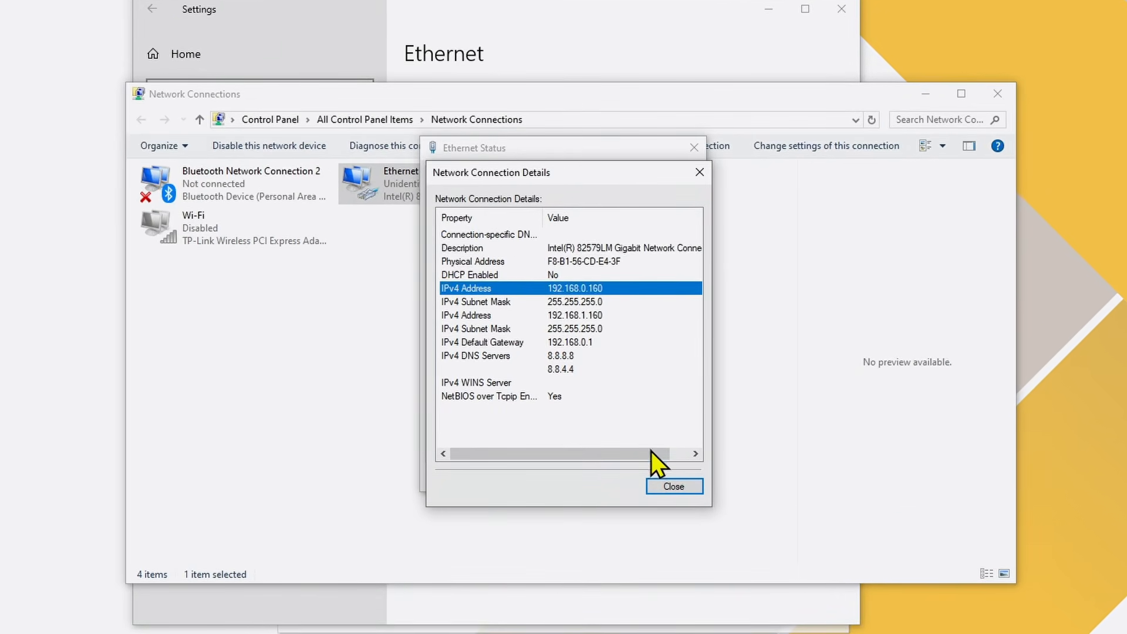
click(674, 486)
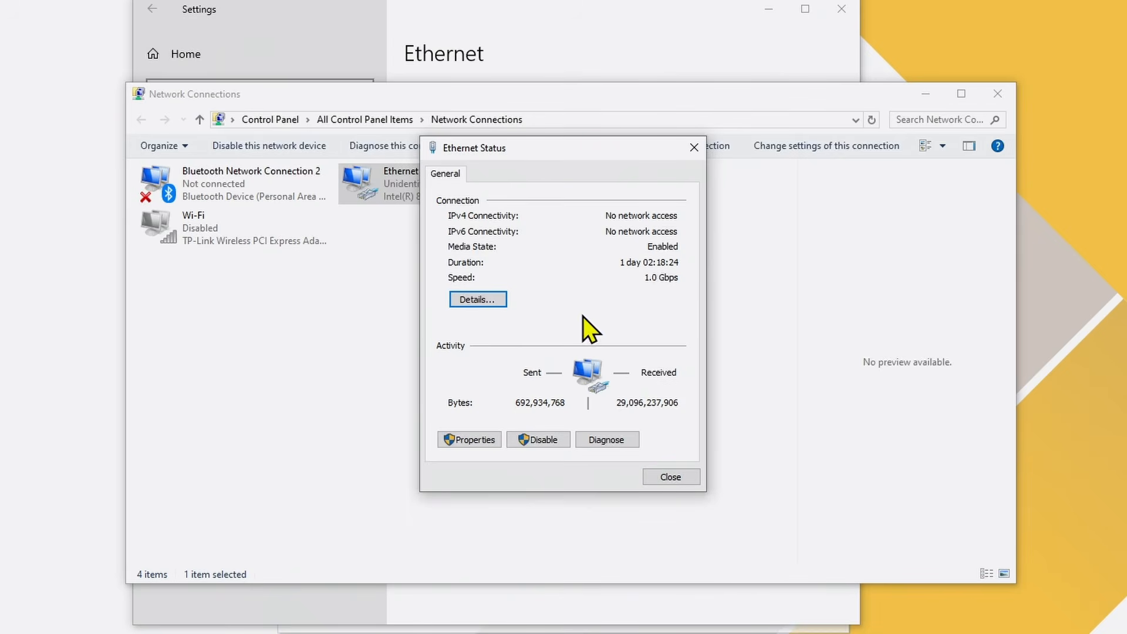
- Review the Ethernet adapter's TCP/IPv4 properties and advanced settings, including the form for adding another IP address, without saving changes
click(487, 439)
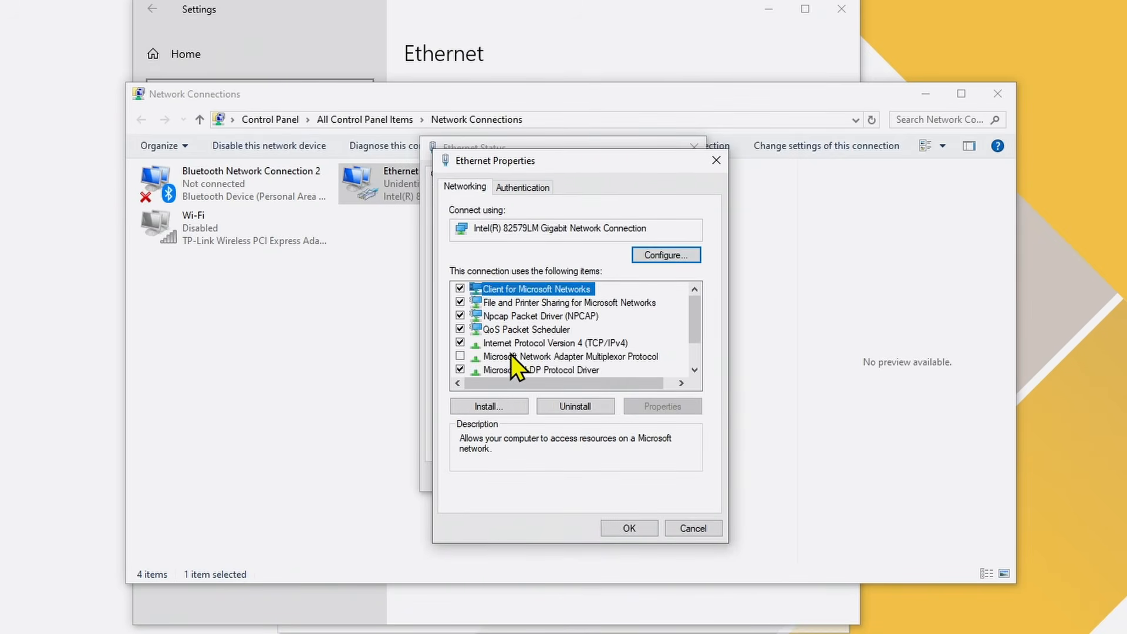
click(569, 344)
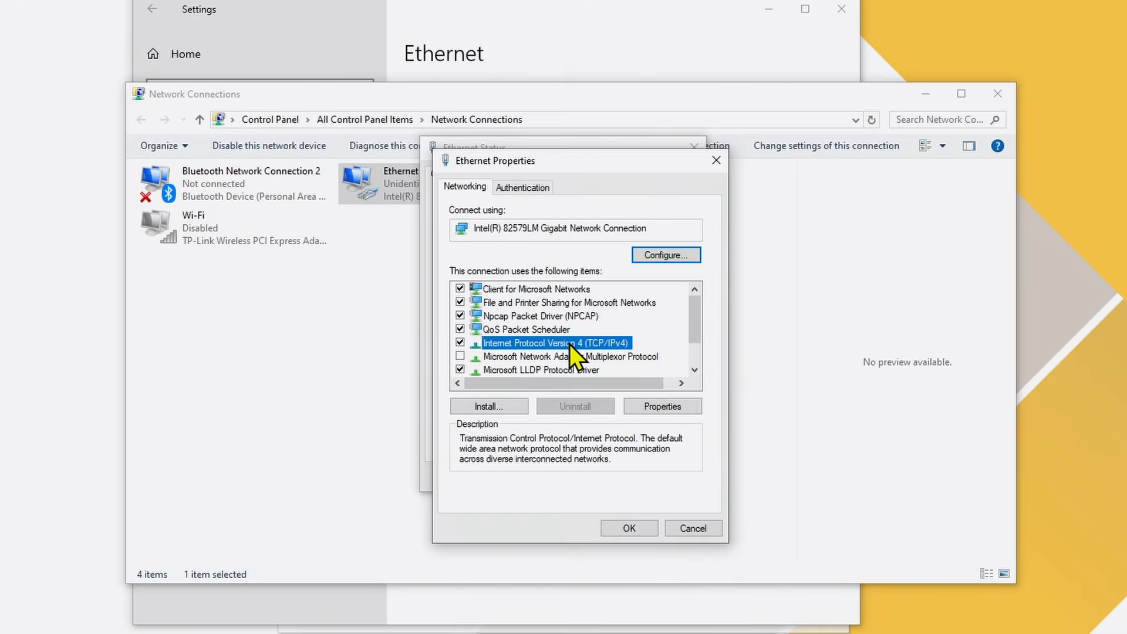
click(657, 409)
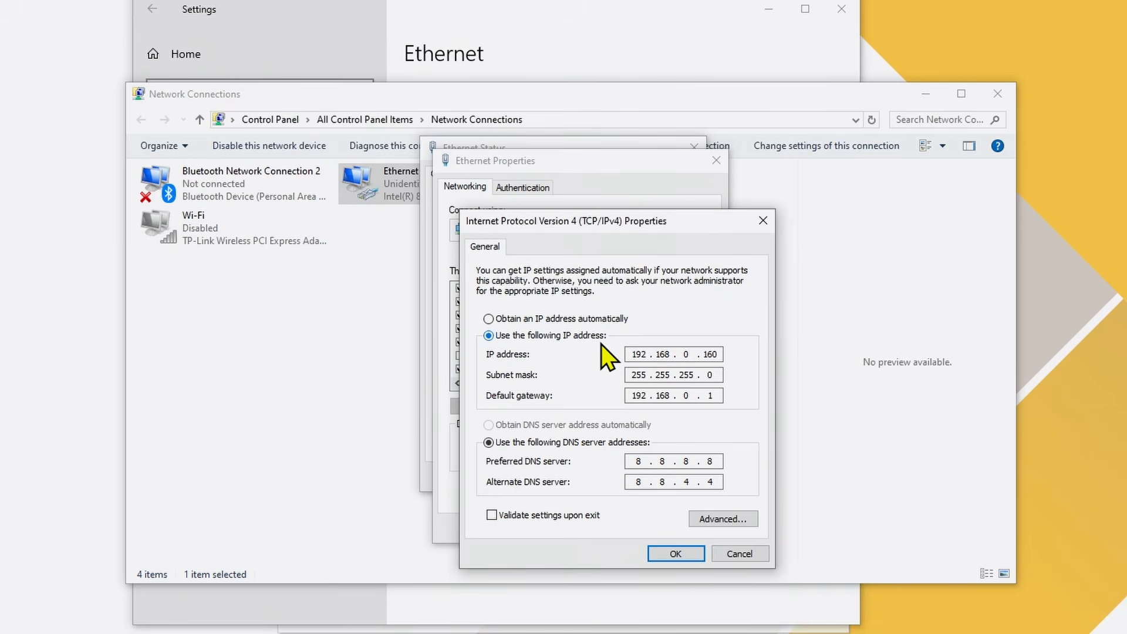
click(719, 518)
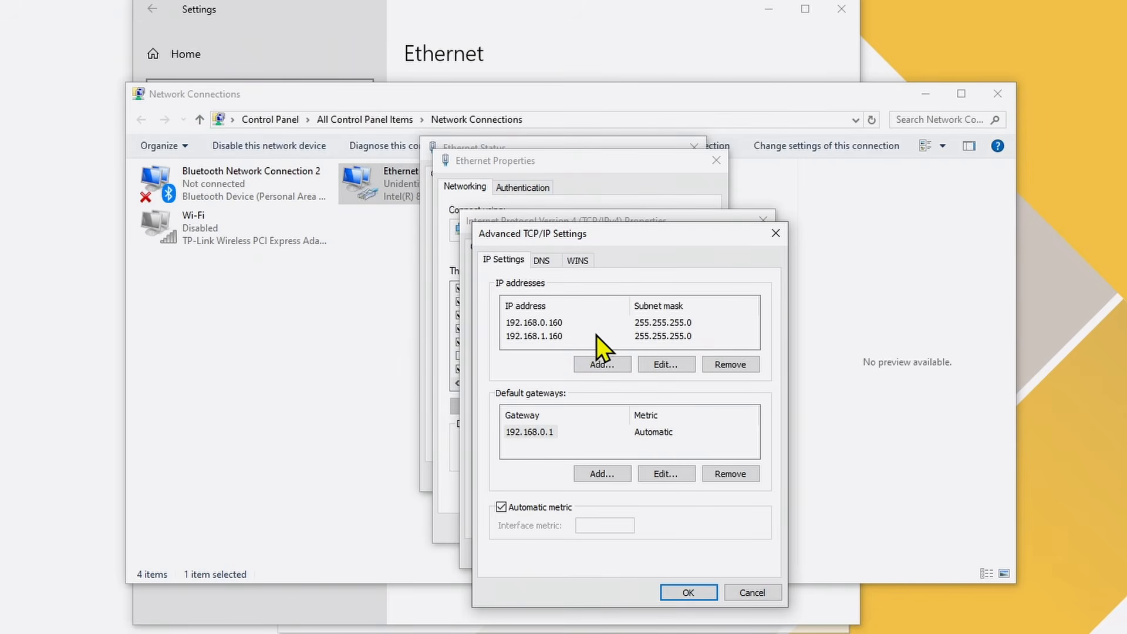
click(610, 365)
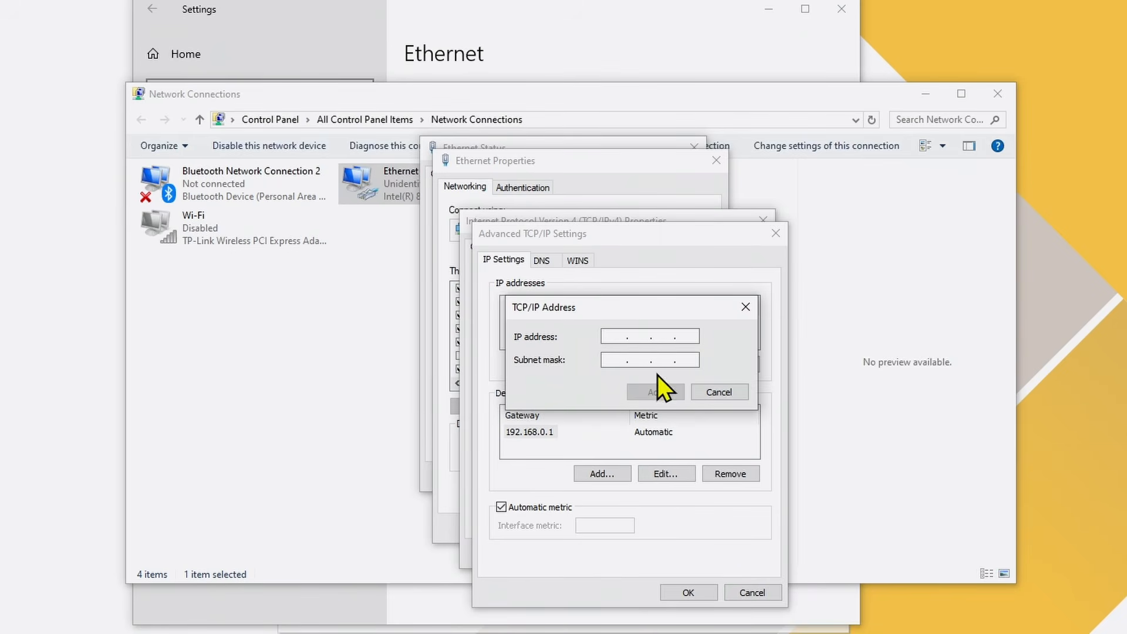
click(712, 392)
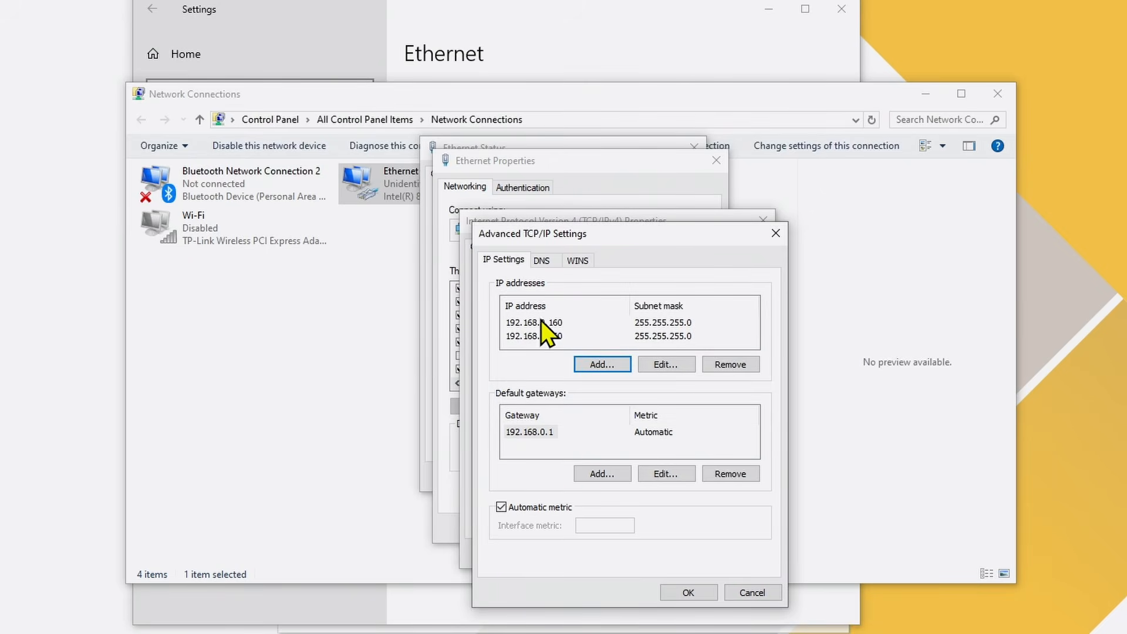
click(737, 590)
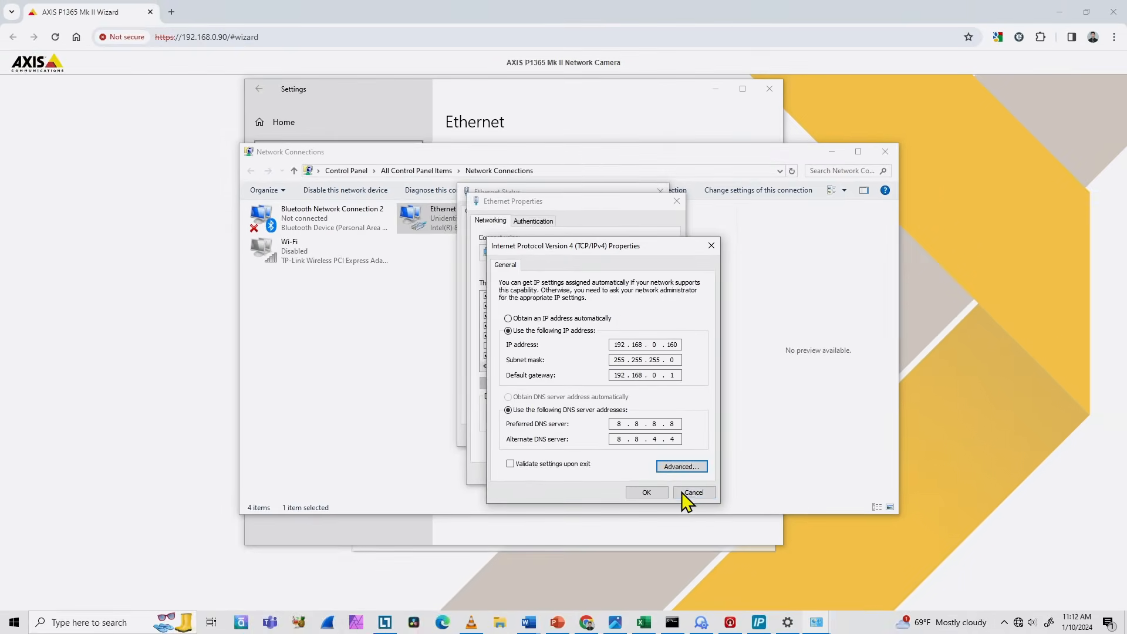
click(687, 492)
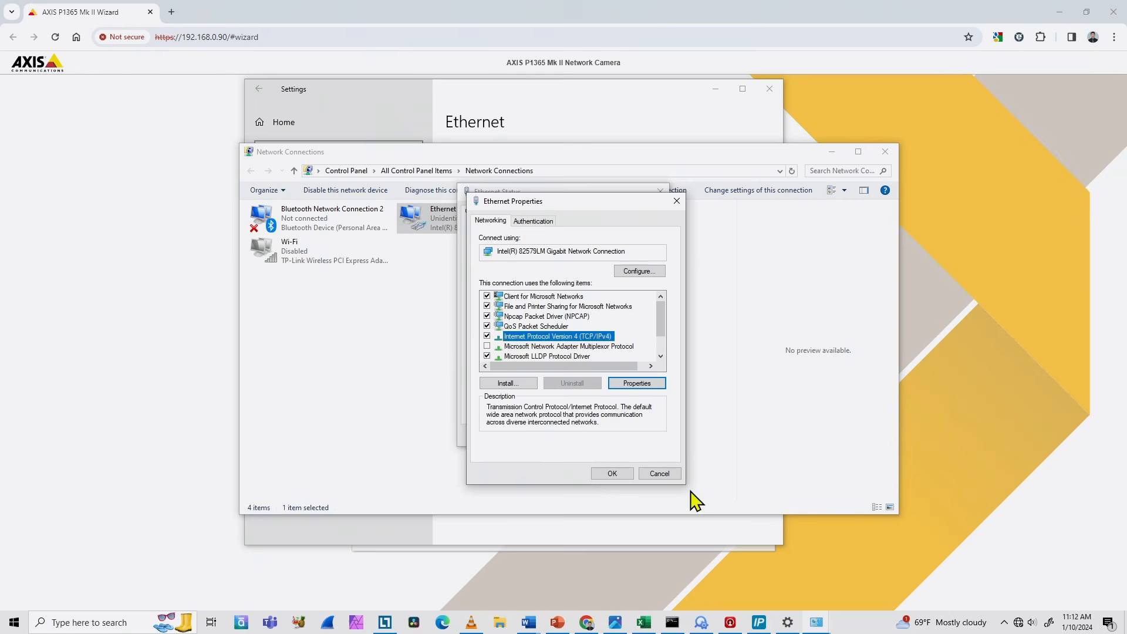
- Cancel the Ethernet properties and close the remaining network windows to return to the camera's setup wizard
click(658, 472)
click(644, 437)
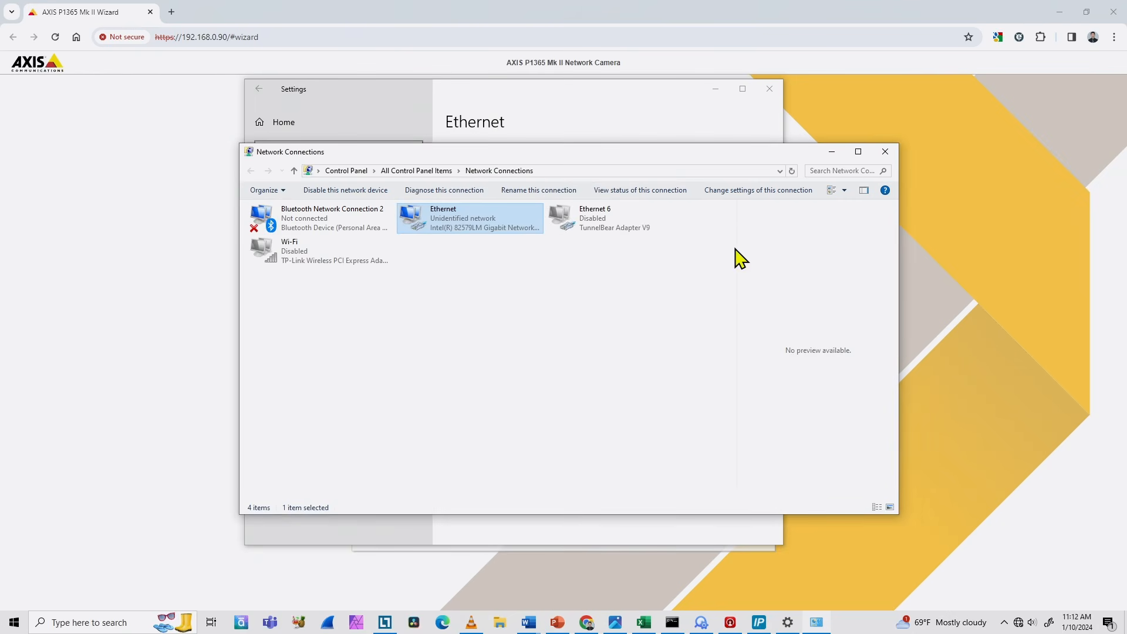
click(883, 152)
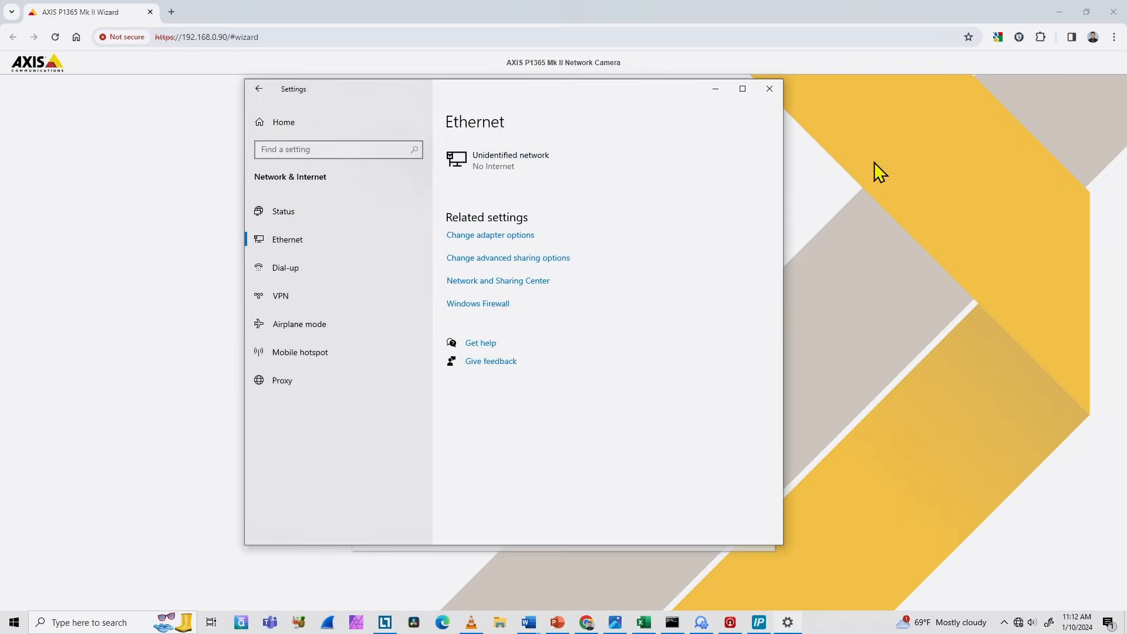
click(770, 89)
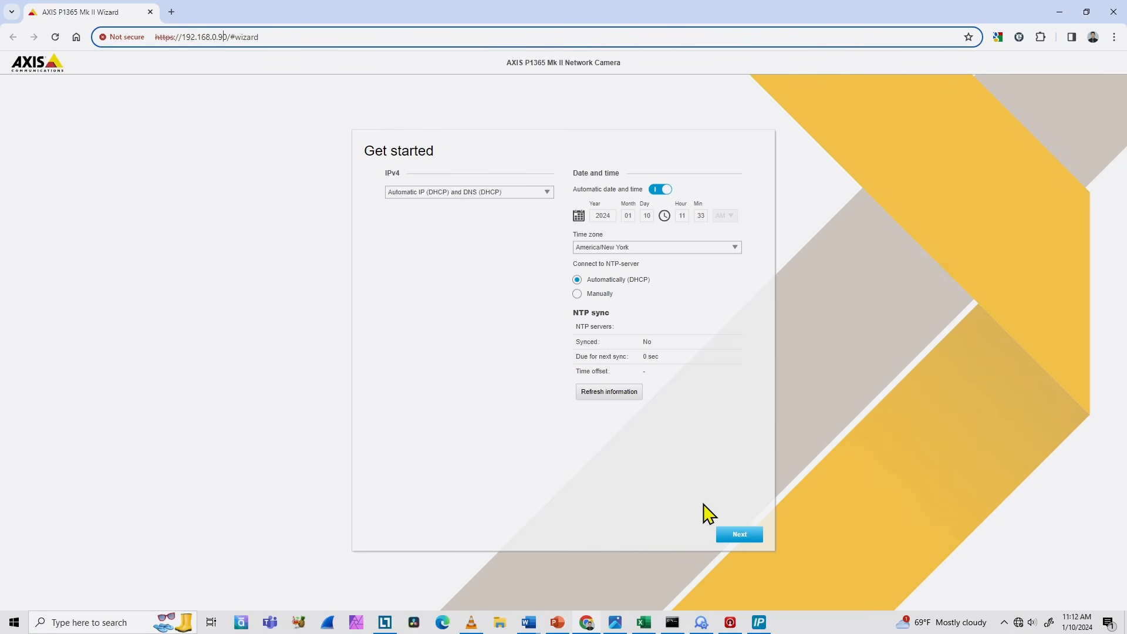
- Submit the wizard's network and time settings and reopen the camera's web interface from the refreshed device list in AXIS IP Utility
click(736, 534)
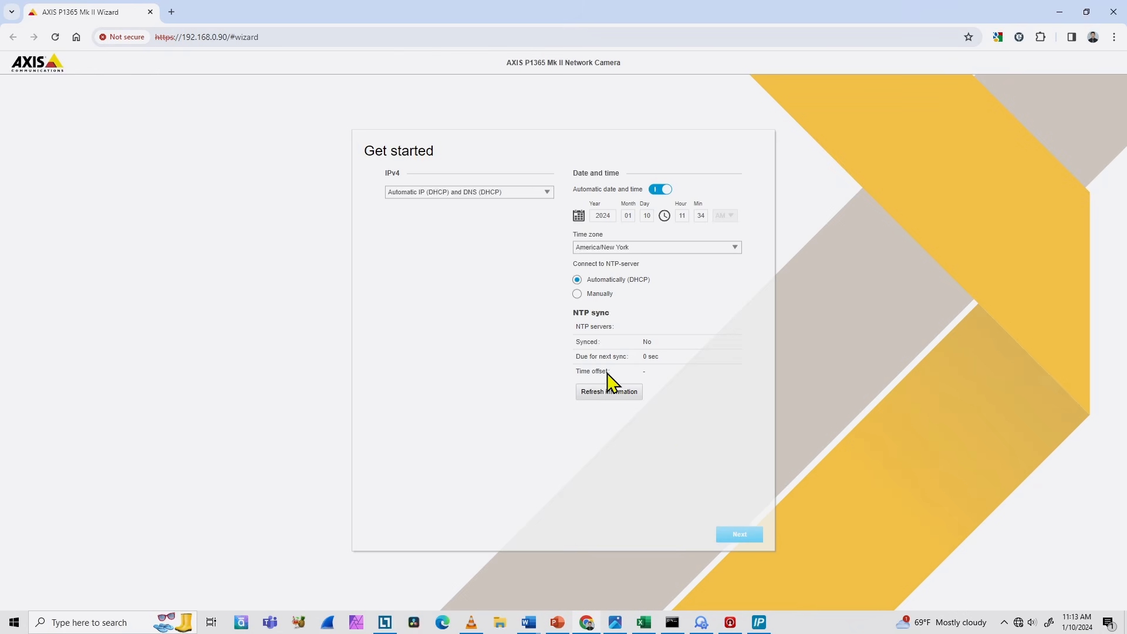
click(759, 622)
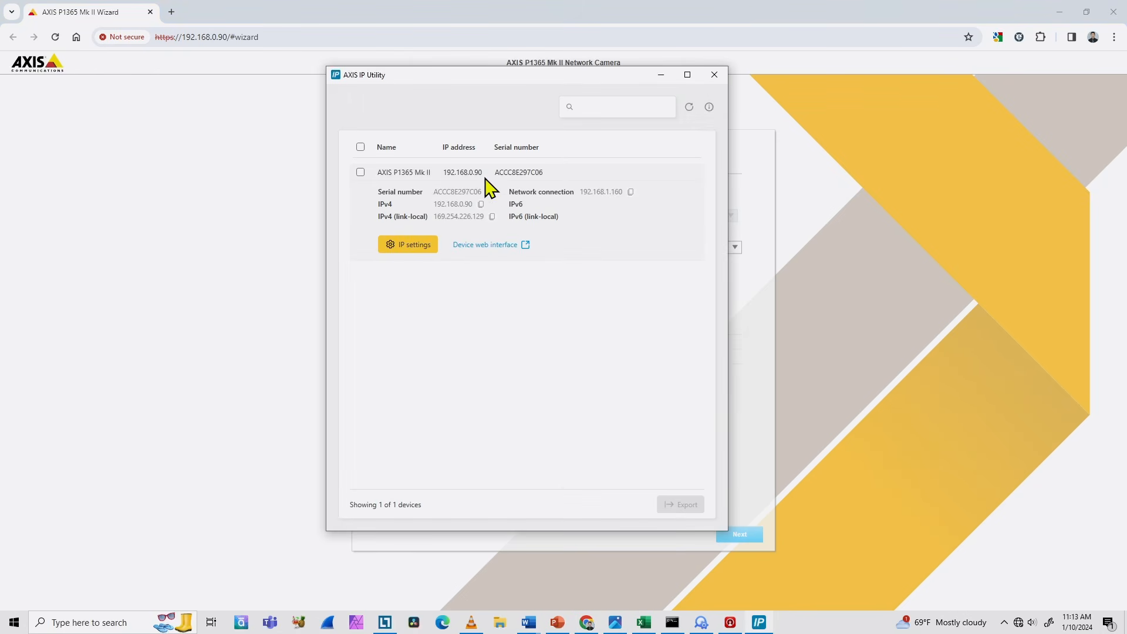
click(689, 109)
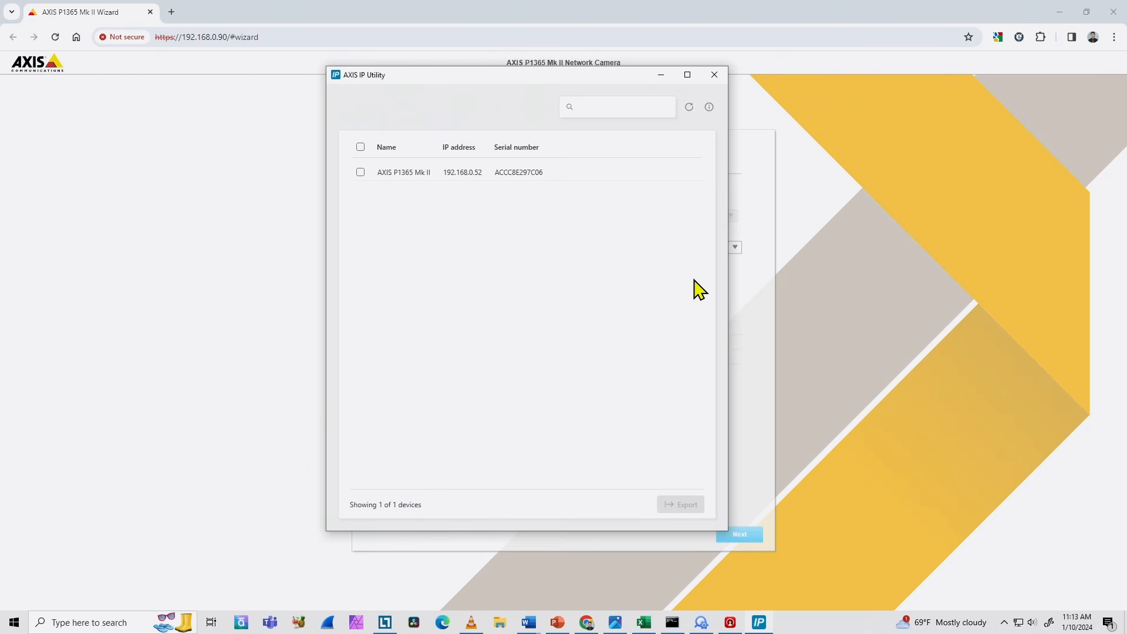
click(468, 171)
click(483, 244)
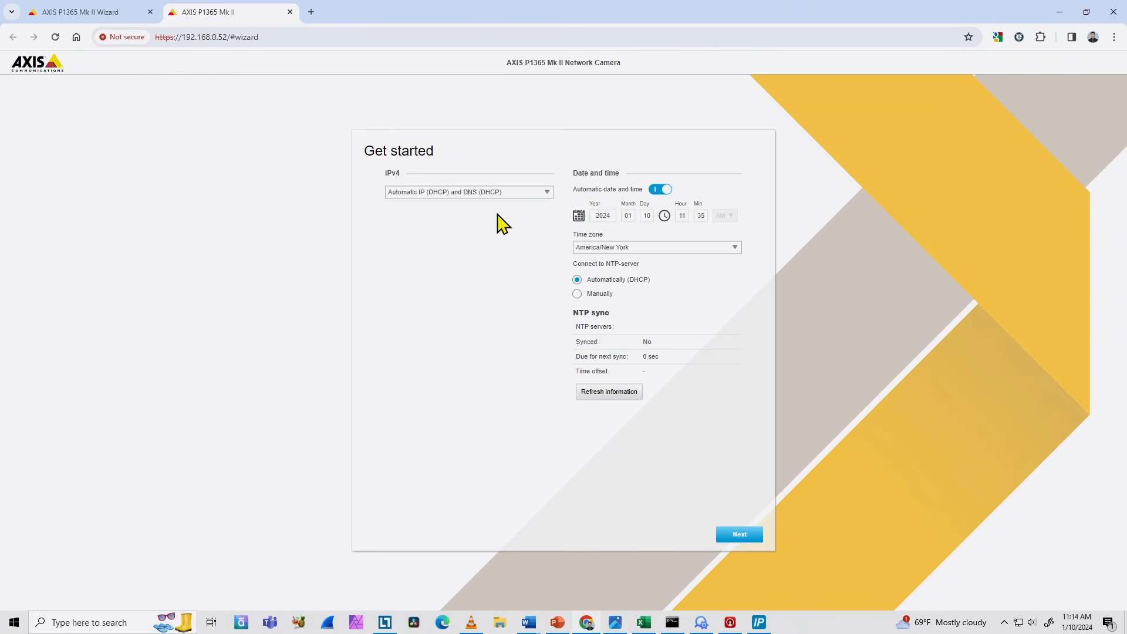
- Accept the IPv4 and date settings again and finish the setup with the camera image rotated 180°
click(741, 537)
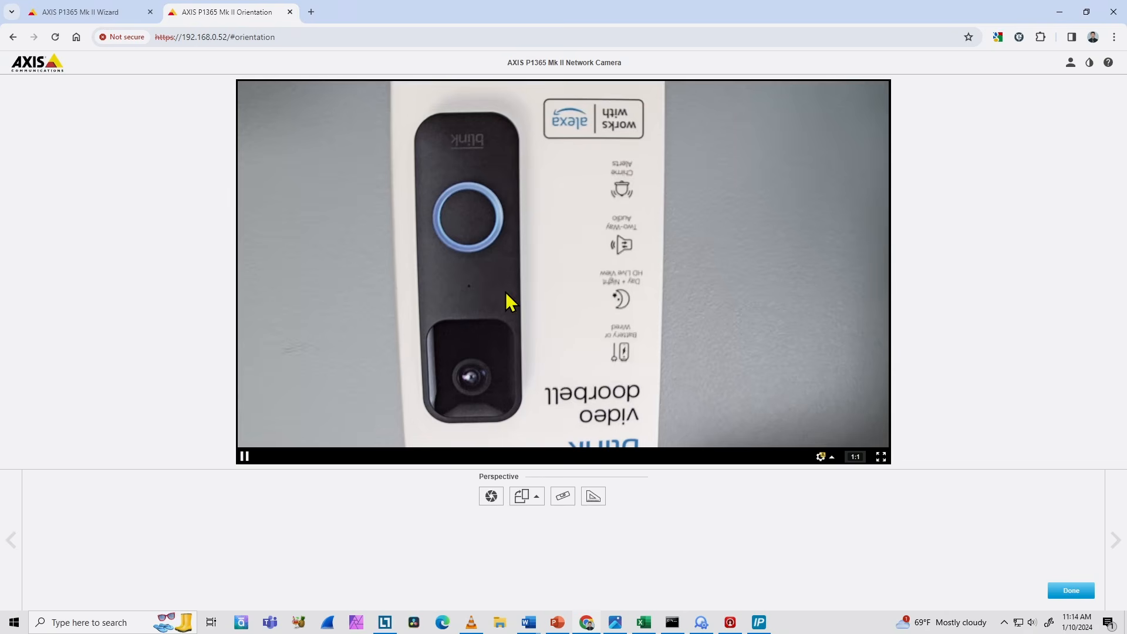
click(534, 496)
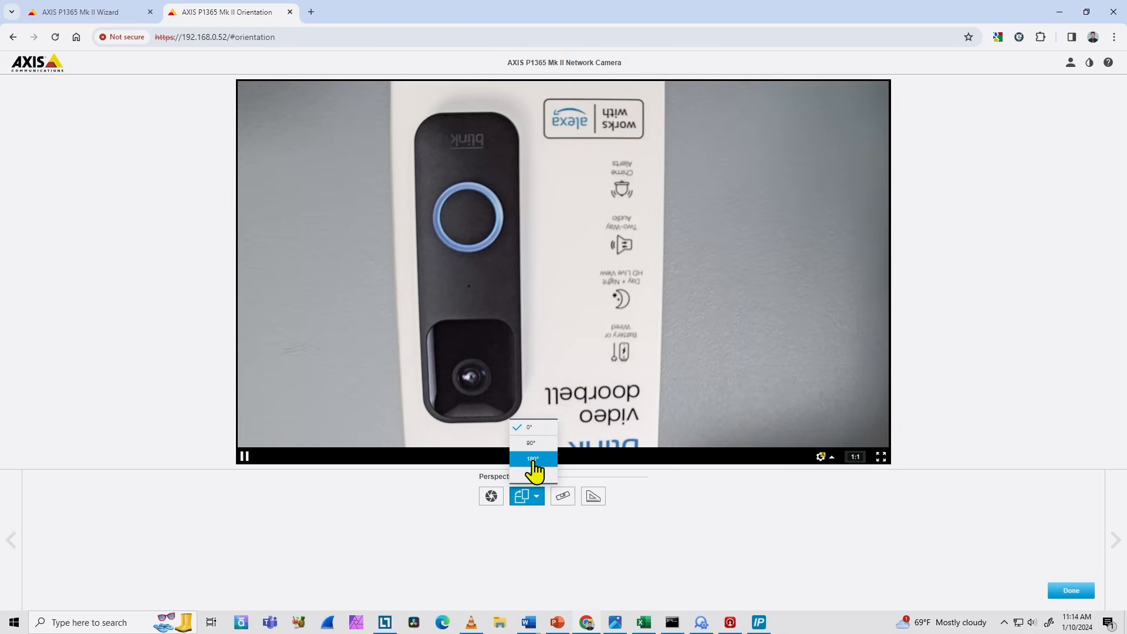
click(533, 459)
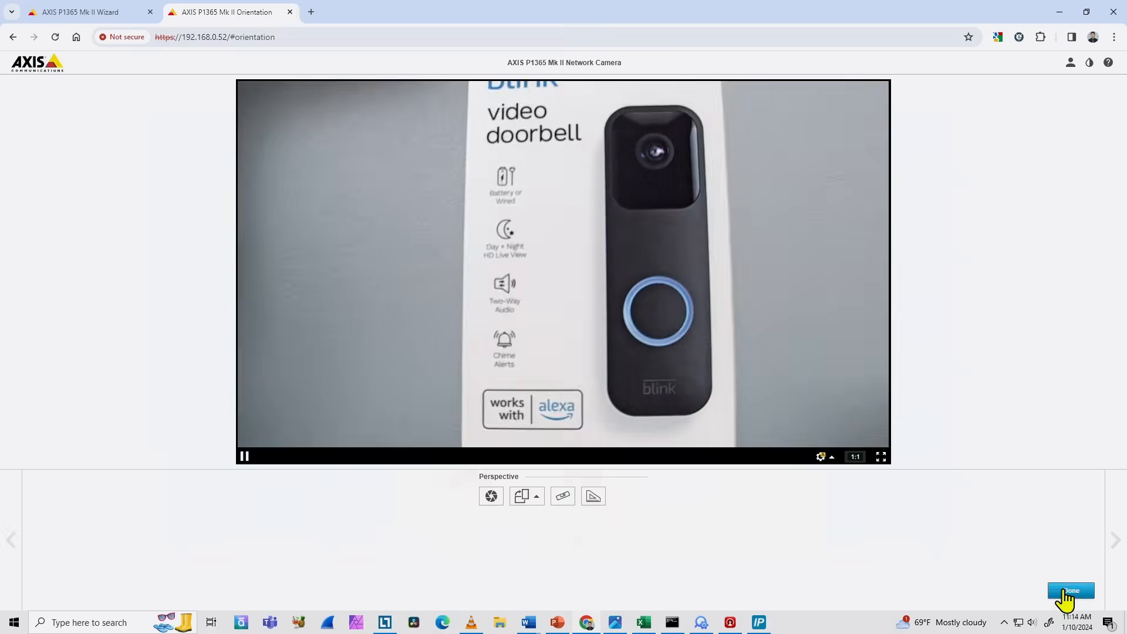
click(1066, 594)
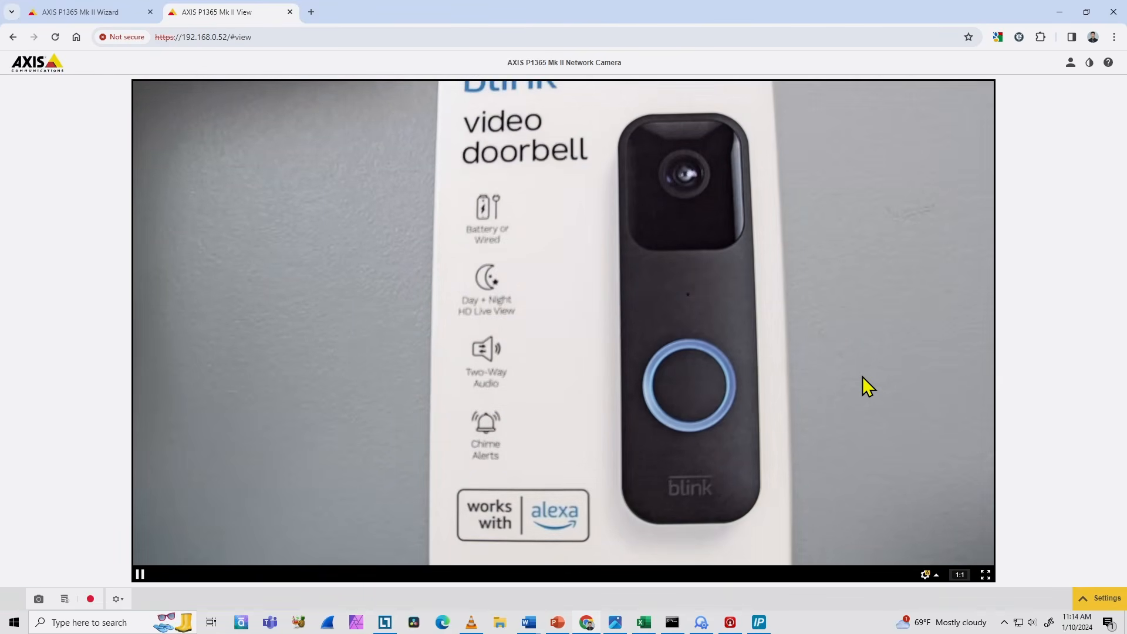
- Review the camera's Image, Stream and Overlay settings without changing anything
click(1089, 595)
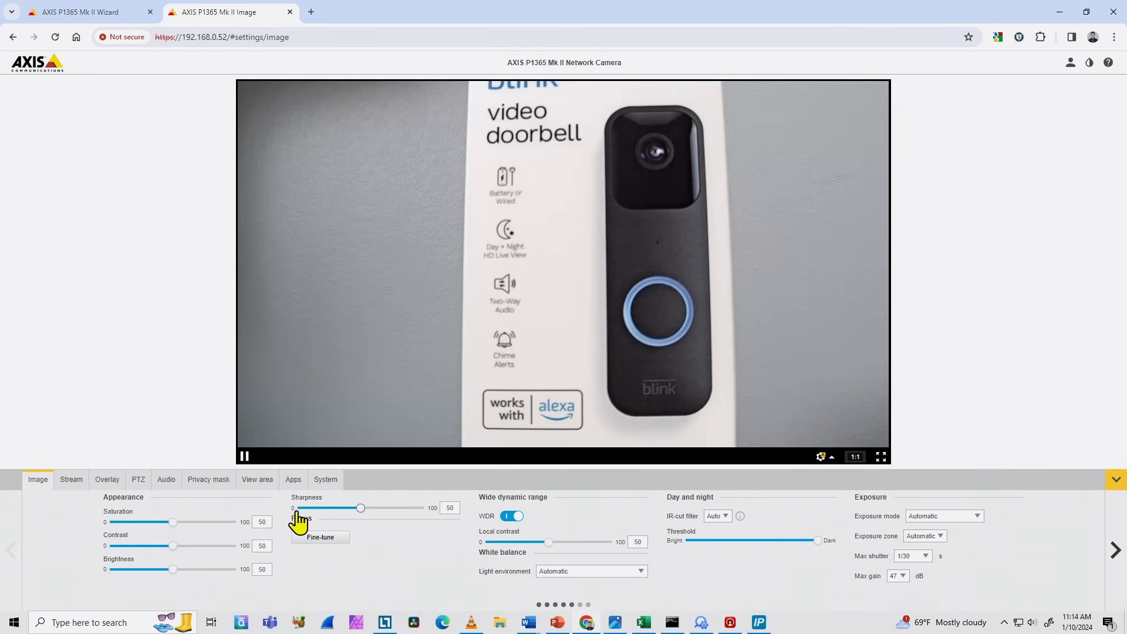
click(1115, 550)
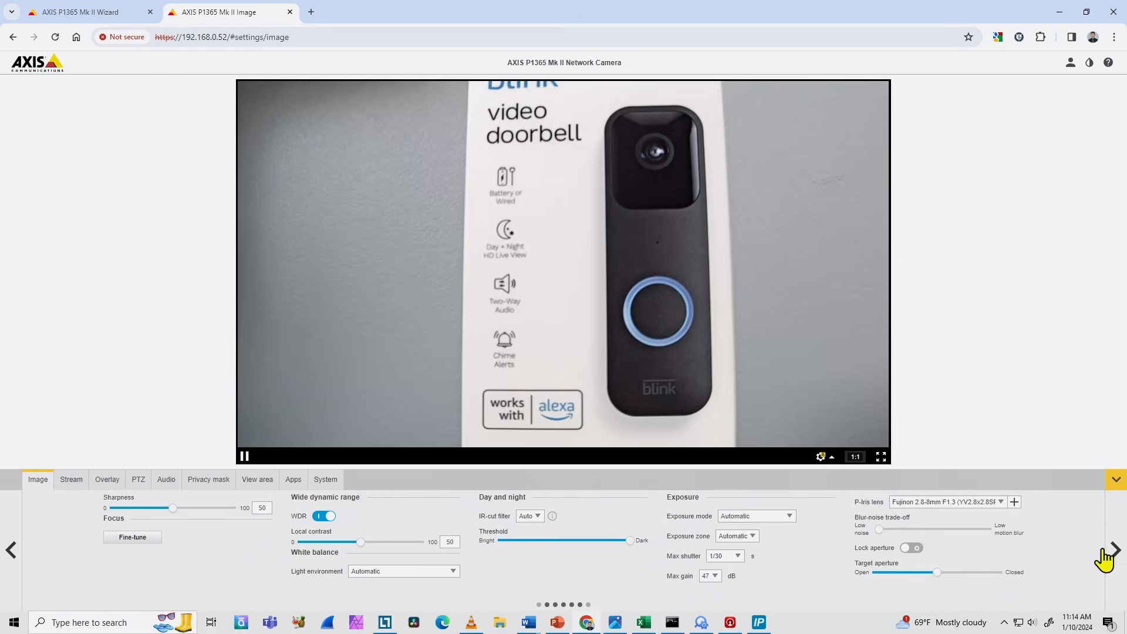
click(11, 550)
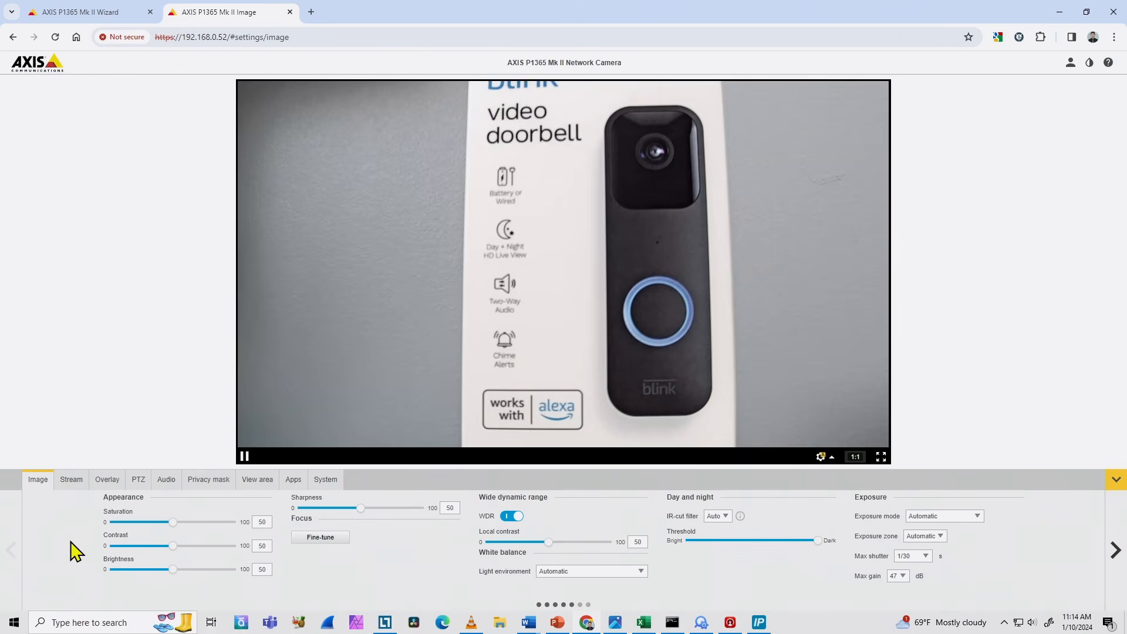
click(71, 482)
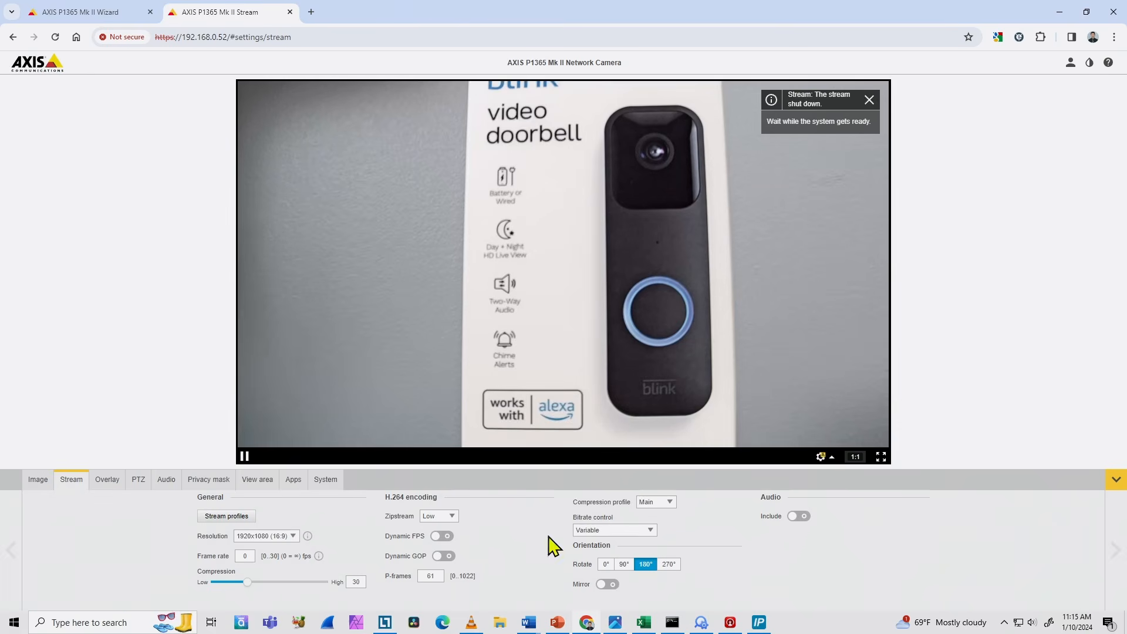
click(114, 484)
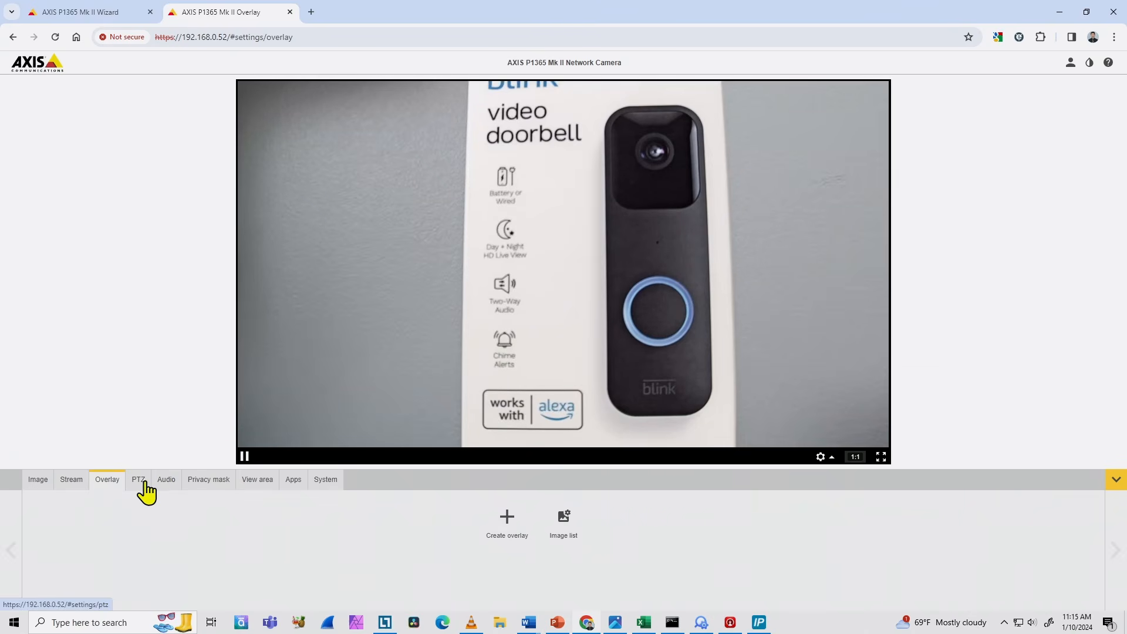
- Open the camera's TCP/IP settings and switch IPv4 to Automatic IP (DHCP) and manual DNS
click(322, 485)
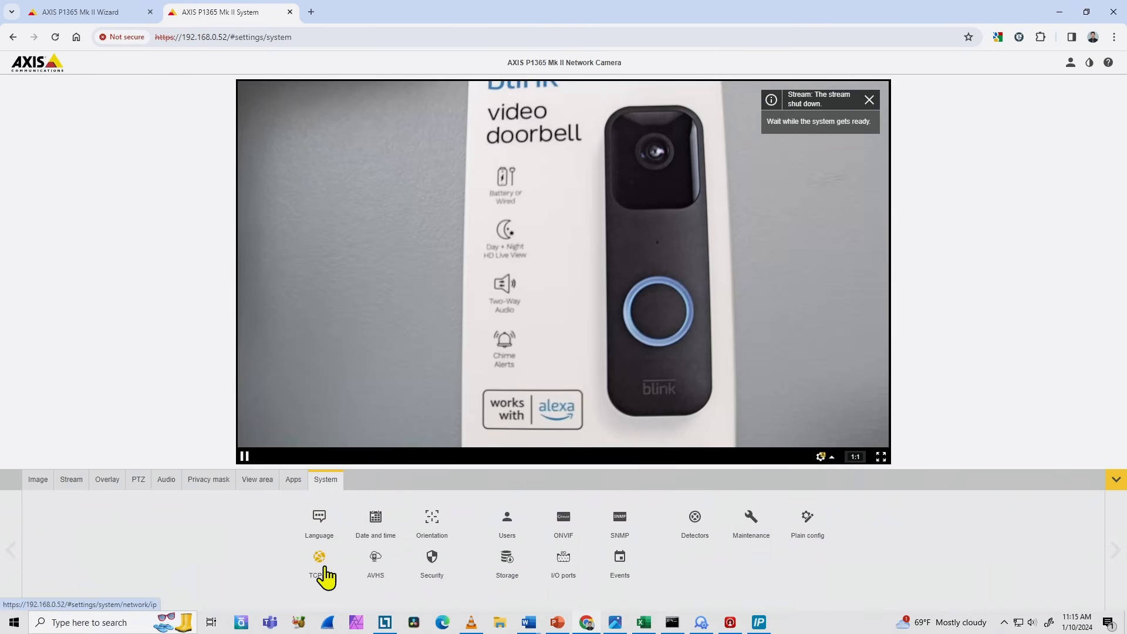
click(320, 563)
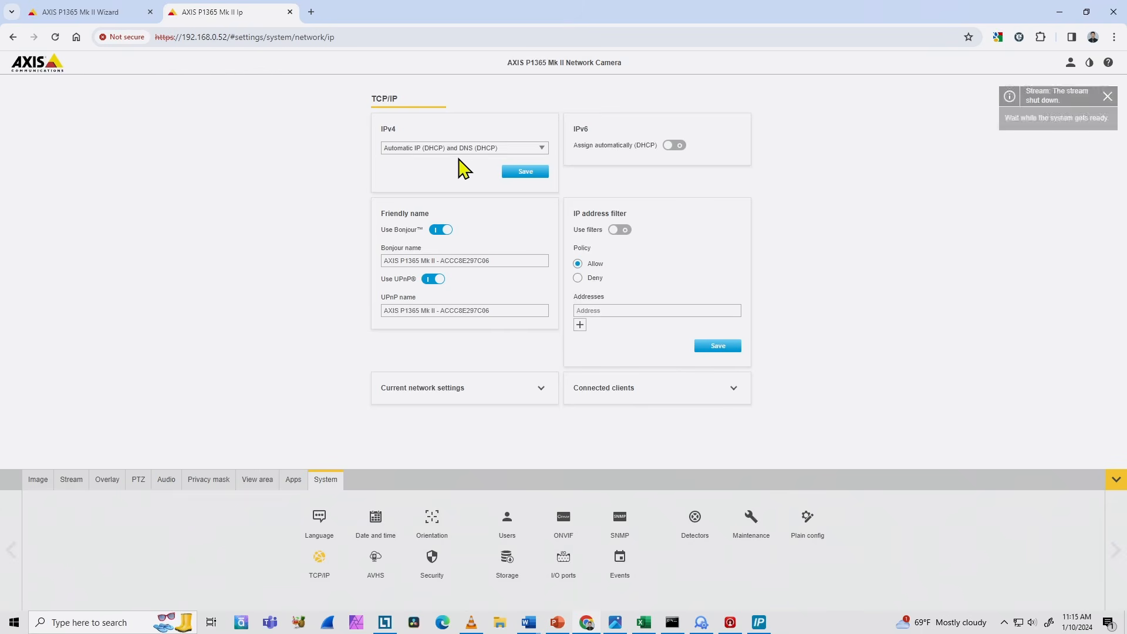
click(542, 150)
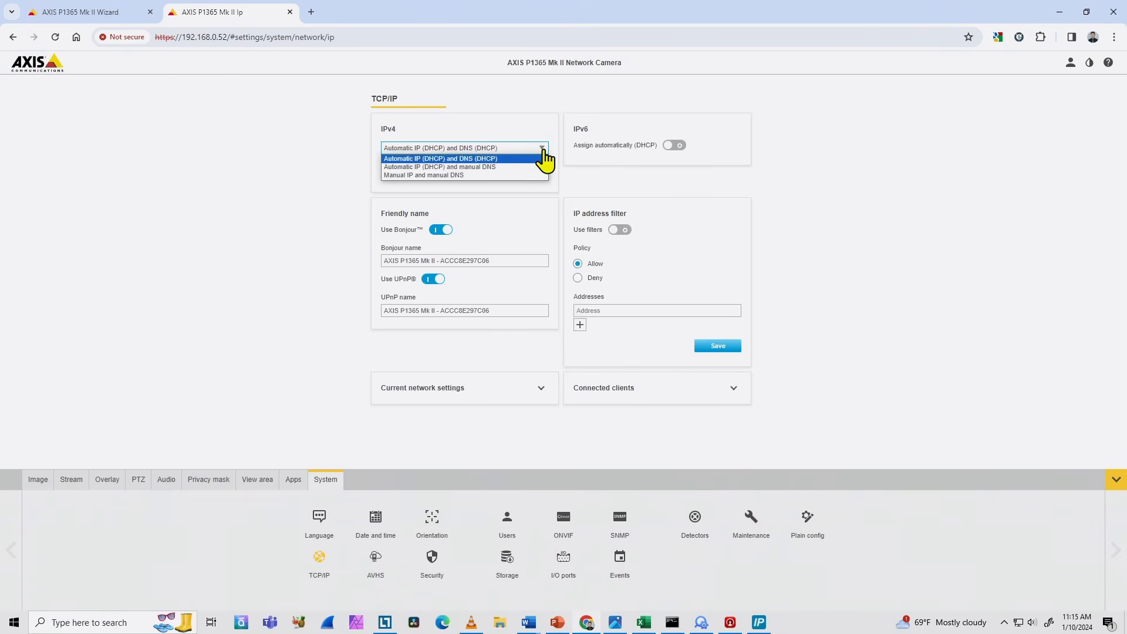
click(474, 168)
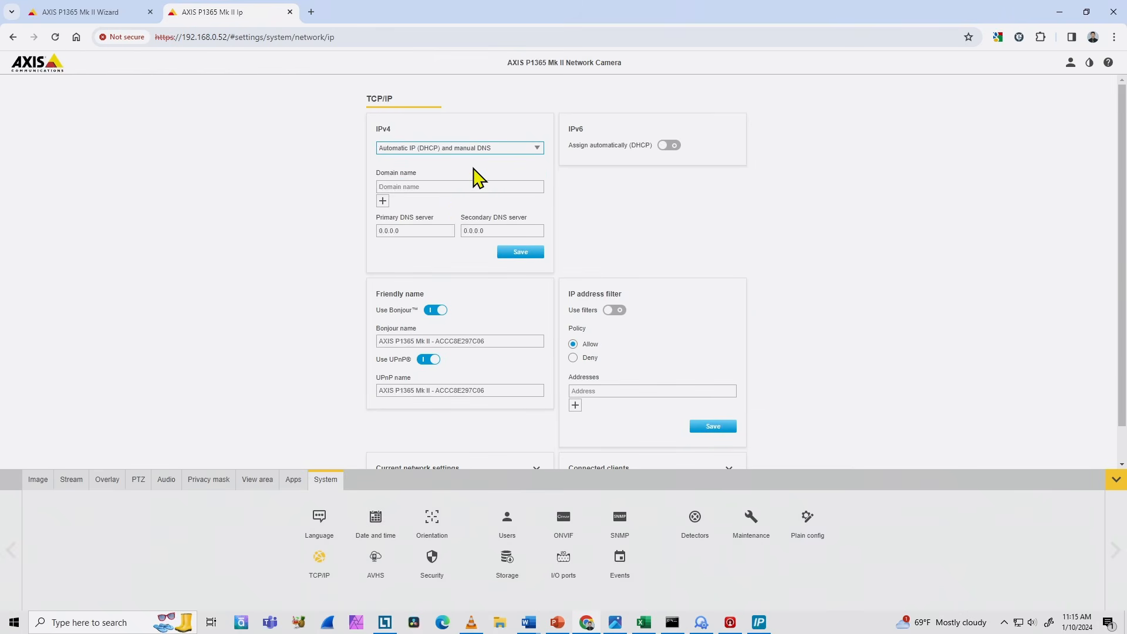
- Expand the current network settings and review the camera's IPv4 address, subnet mask, default router and DNS servers
scroll(573, 196, down, 1)
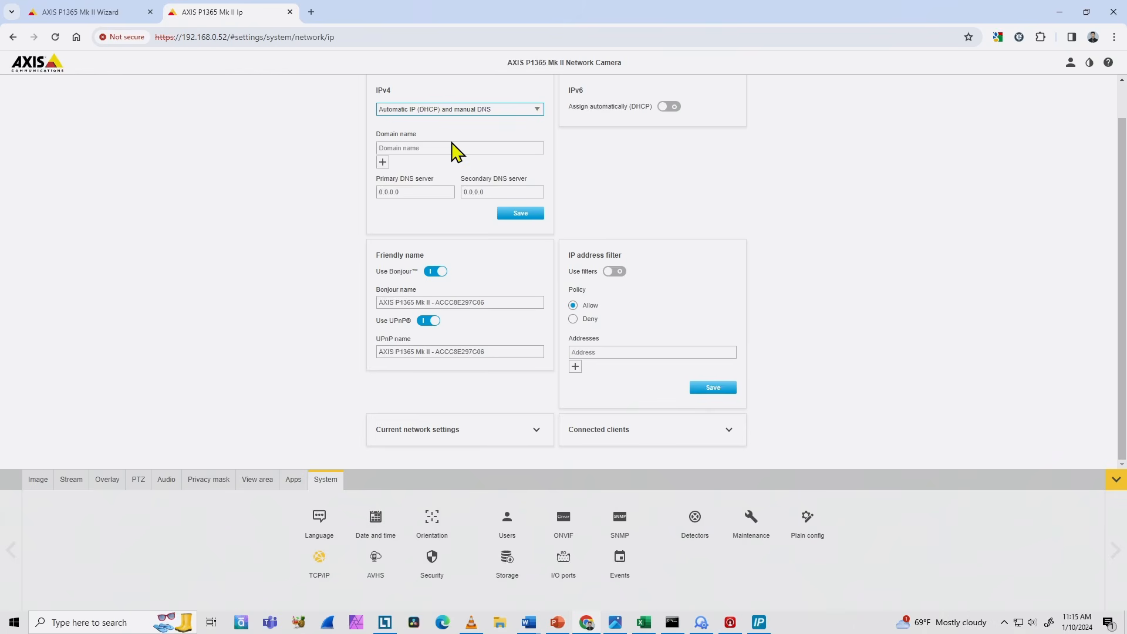
click(531, 433)
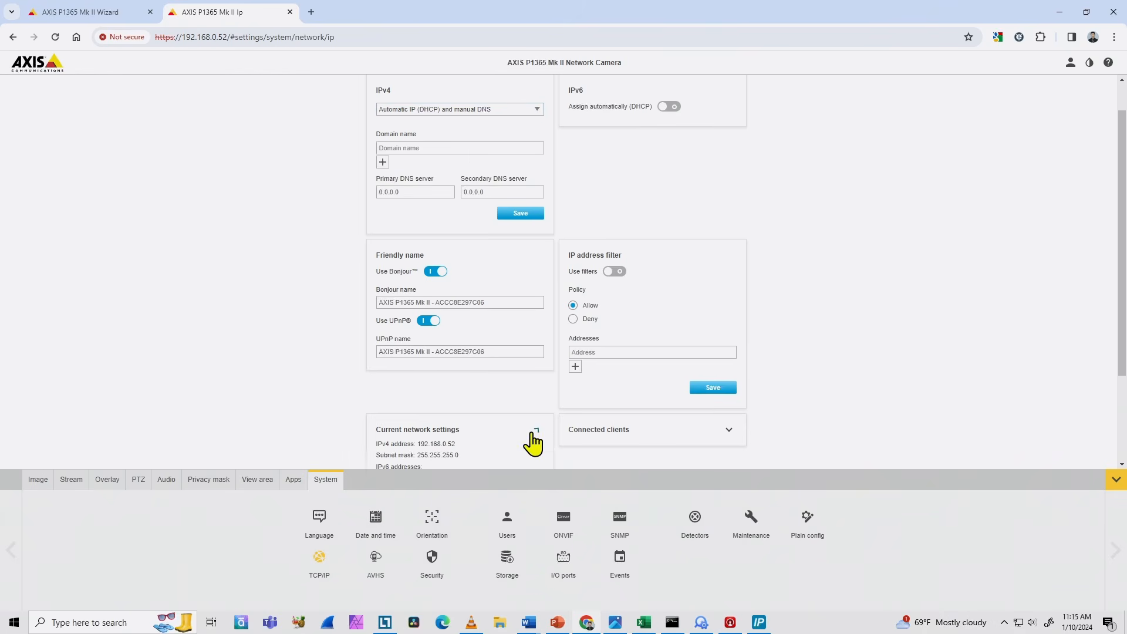
scroll(504, 399, down, 2)
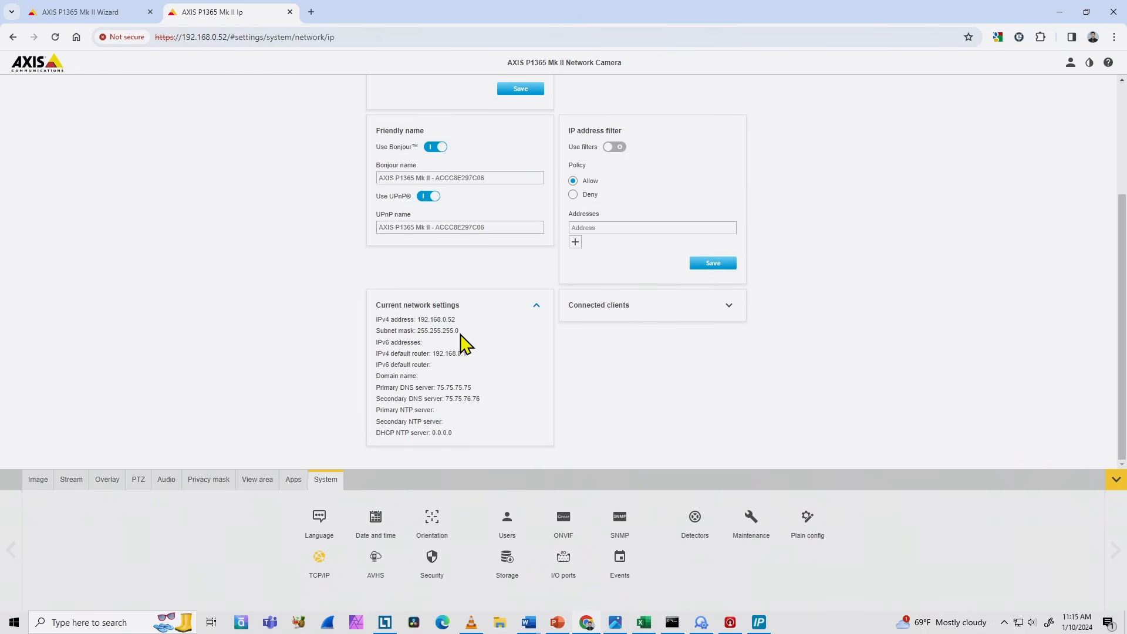
scroll(465, 343, up, 3)
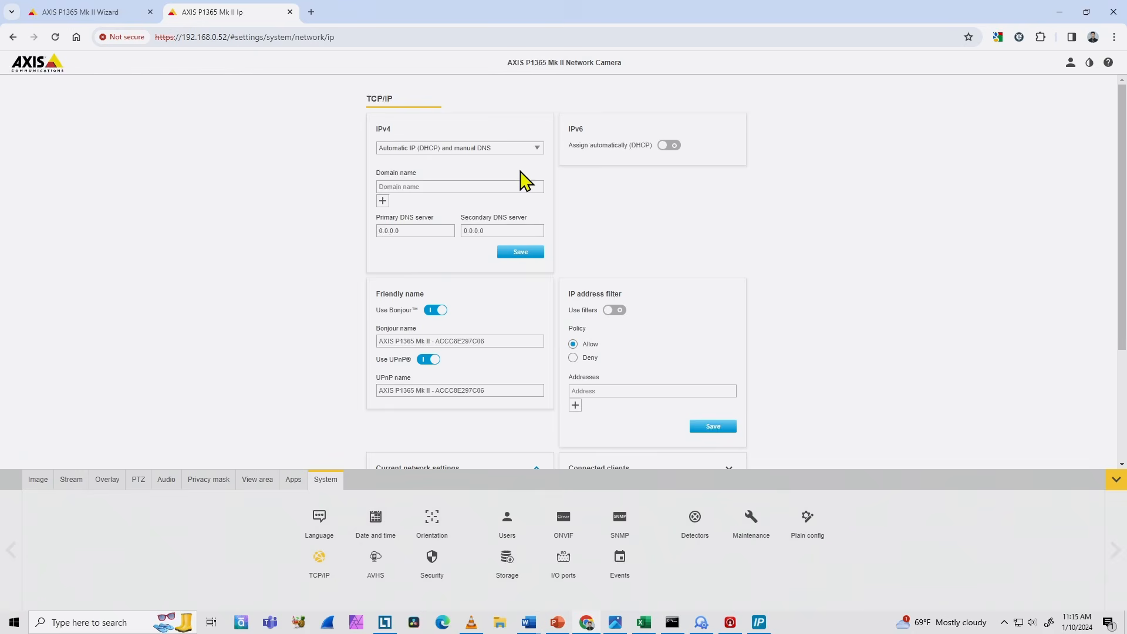
- Switch IPv4 to Manual IP and manual DNS and set the camera's IP address to 192.168.0.52
click(519, 150)
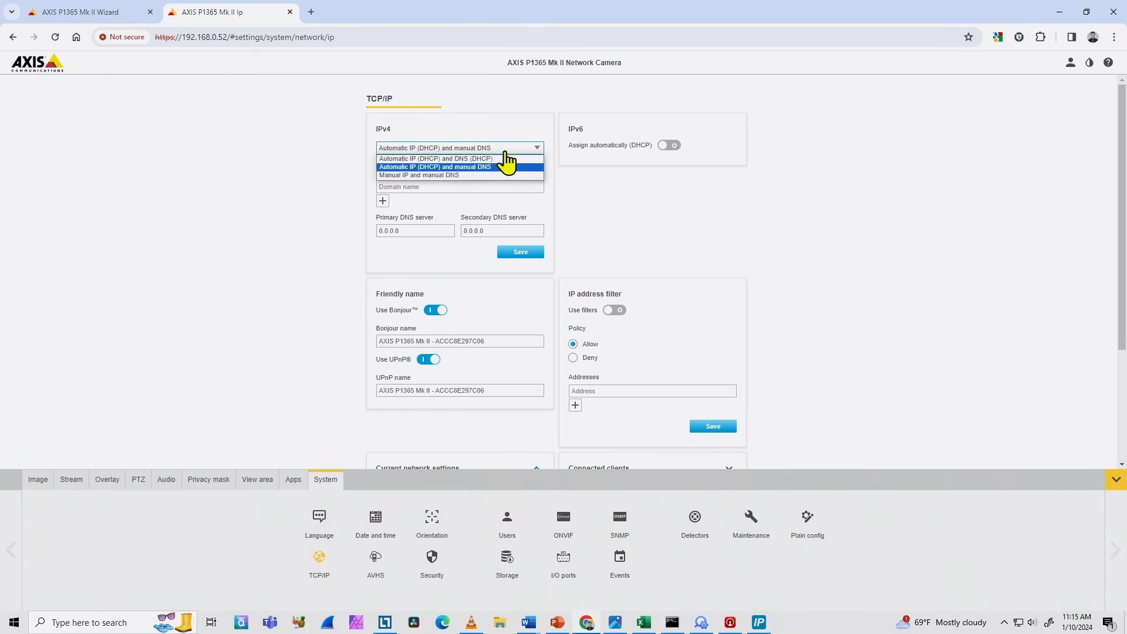
click(461, 176)
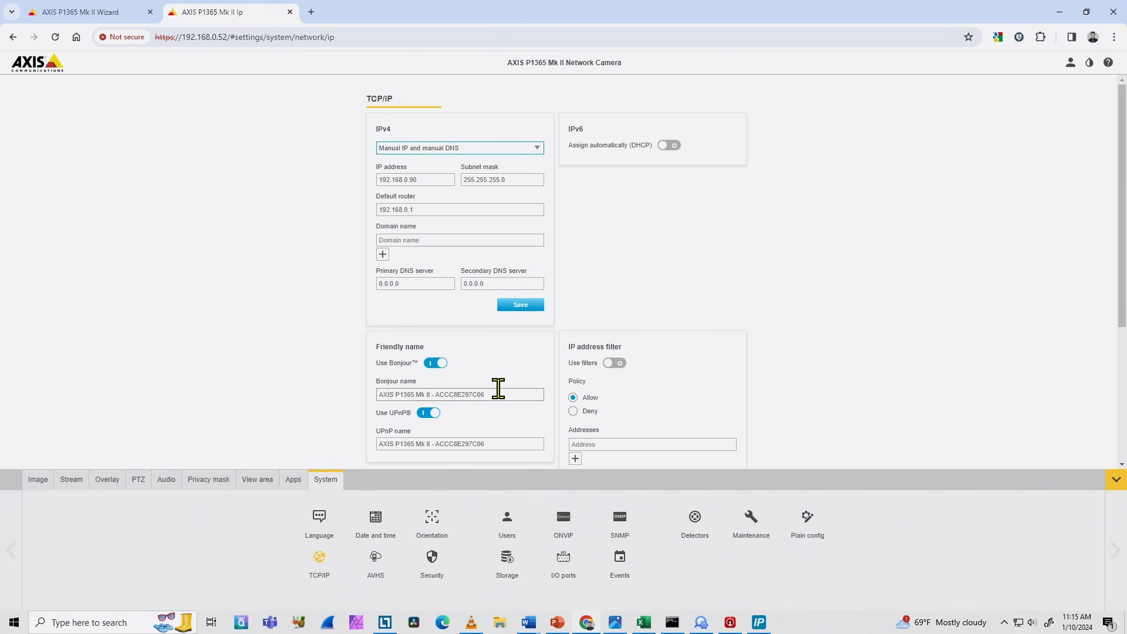
scroll(498, 388, down, 3)
scroll(498, 388, down, 1)
scroll(496, 389, up, 4)
click(411, 179)
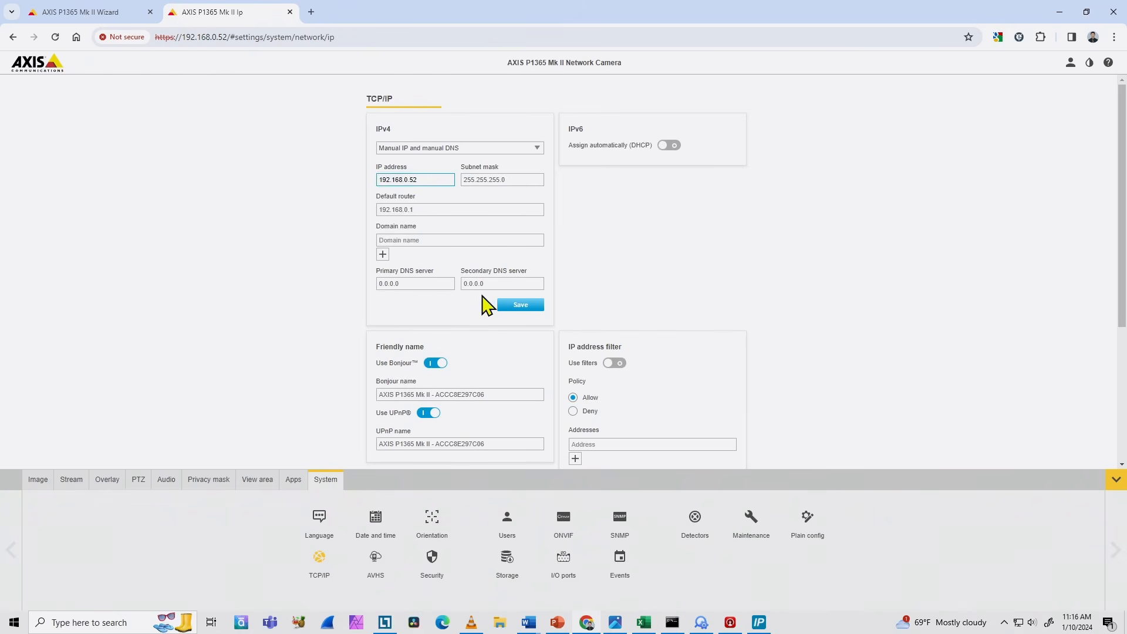
- Set the primary DNS server to 8.8.8.8 and the secondary DNS server to 8.8.4.4
drag(428, 284, 361, 292)
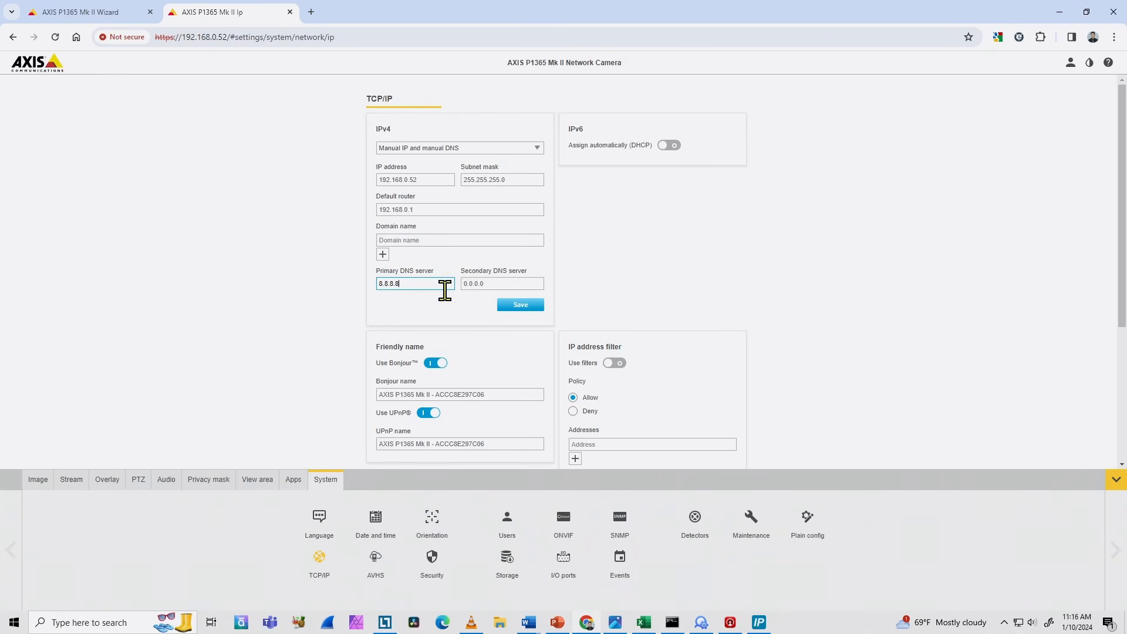
drag(505, 284, 445, 280)
text(8.8.4.4)
click(414, 304)
- Save the manual IPv4 settings after reviewing them and return to the camera's image settings
scroll(476, 314, down, 4)
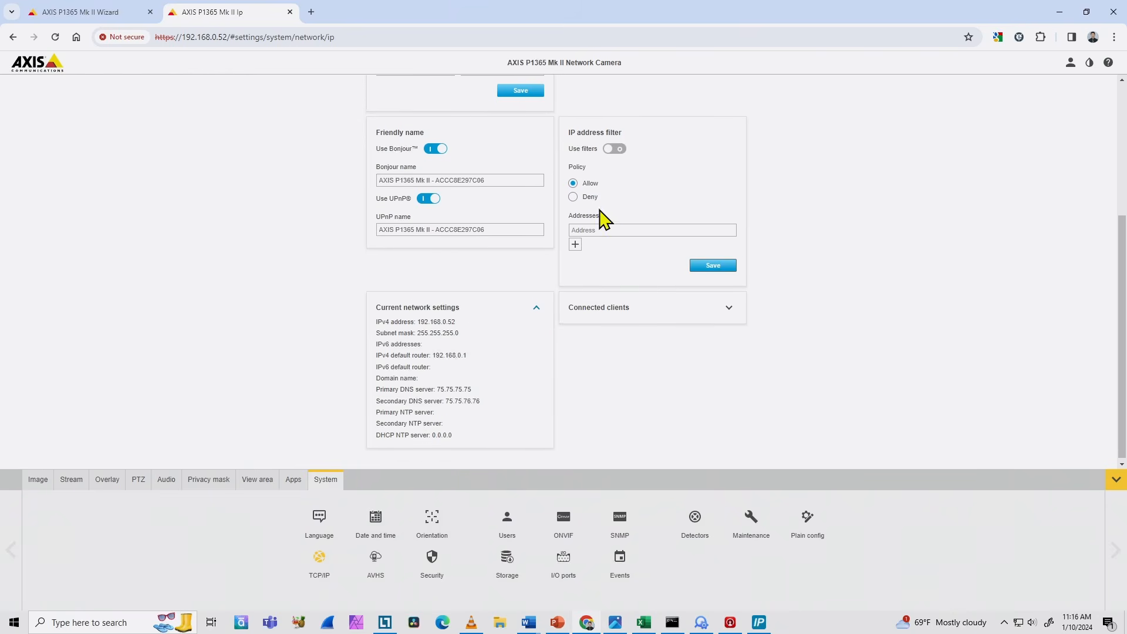
scroll(587, 219, up, 2)
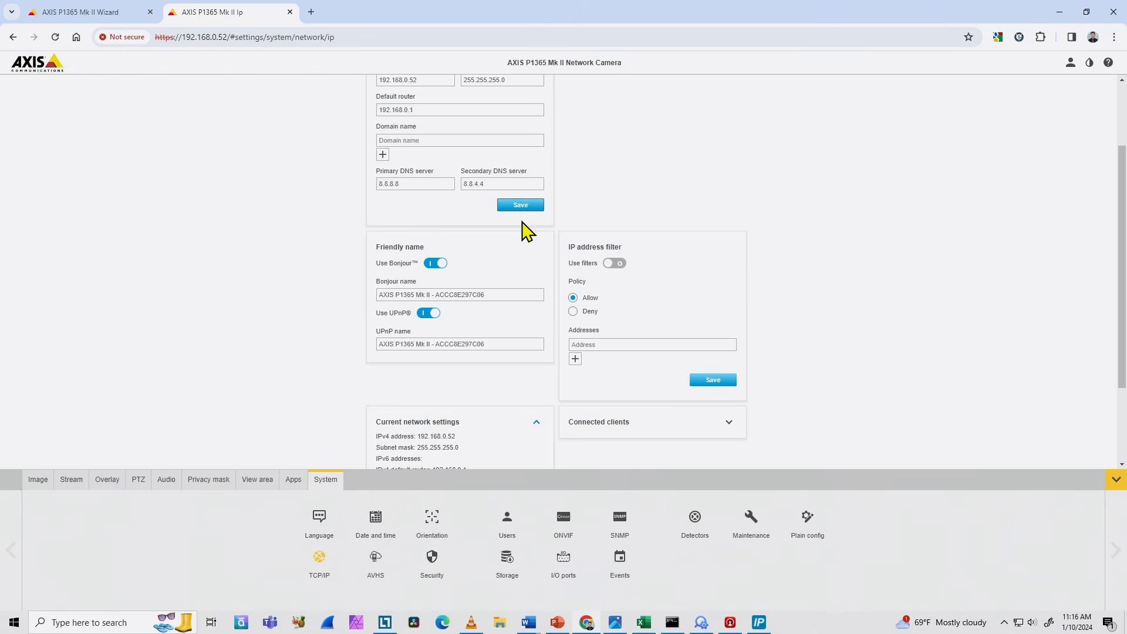
scroll(526, 230, up, 2)
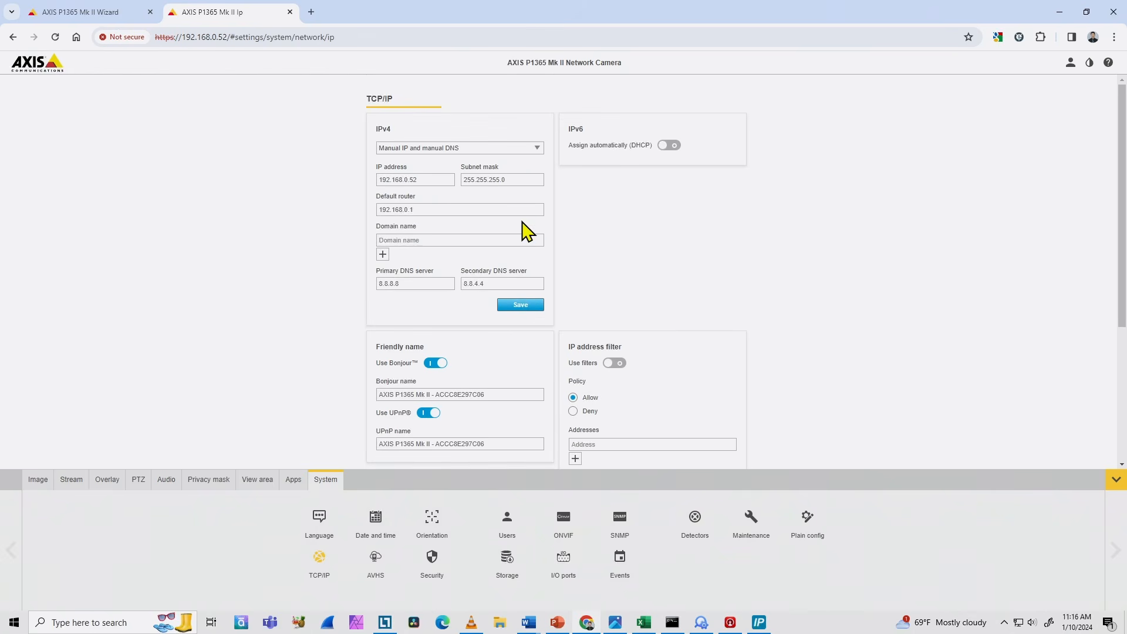
click(526, 306)
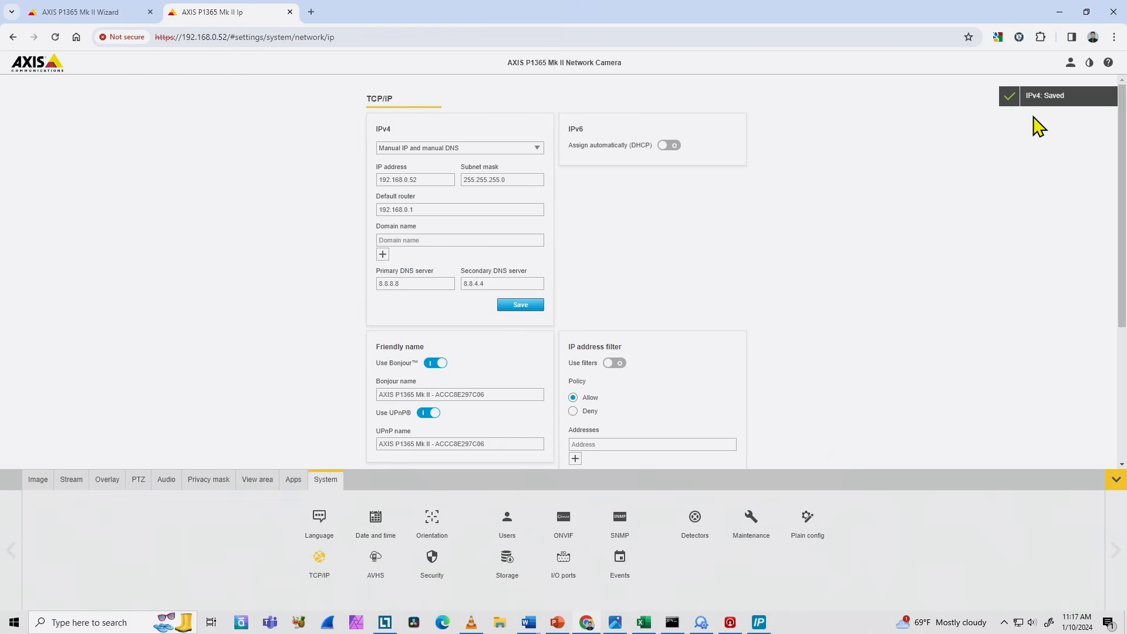
scroll(732, 258, down, 3)
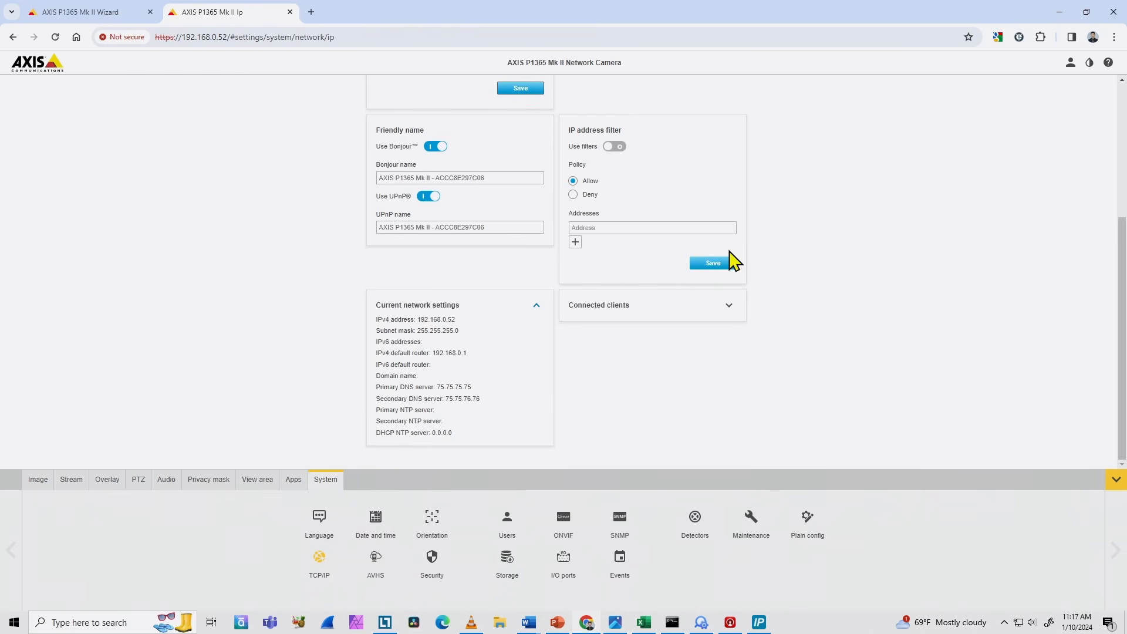
click(38, 480)
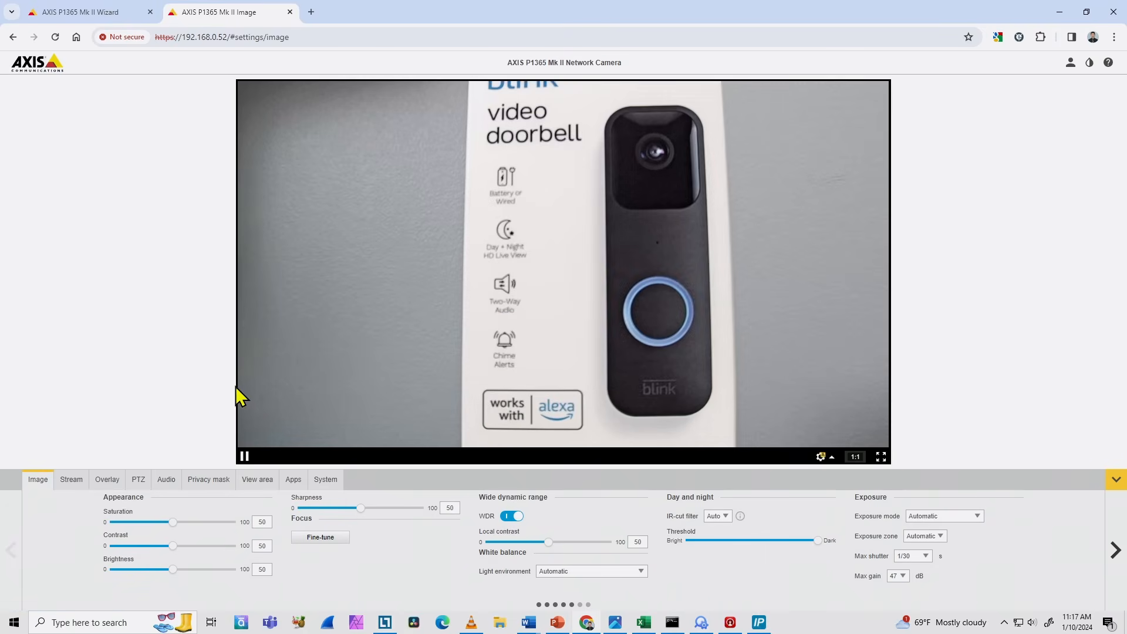